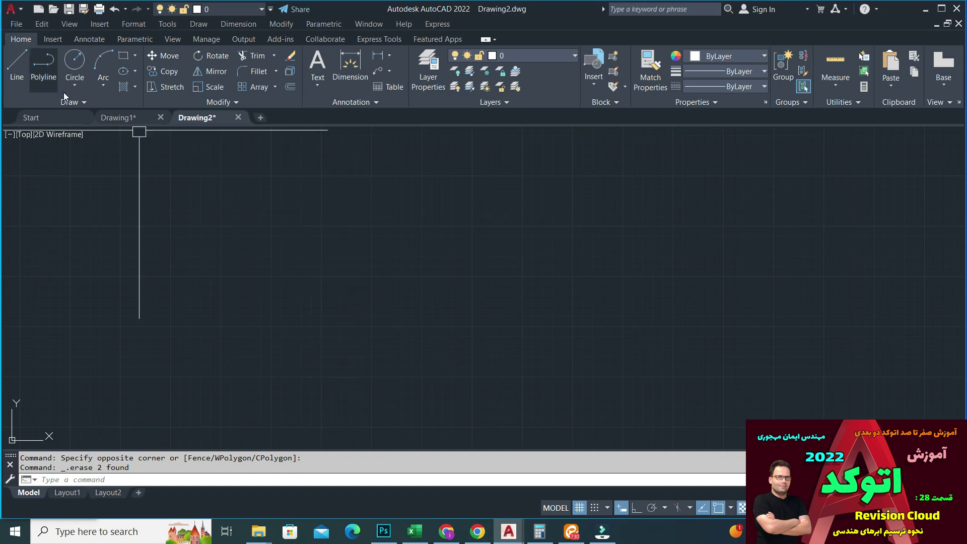
pyautogui.click(83, 101)
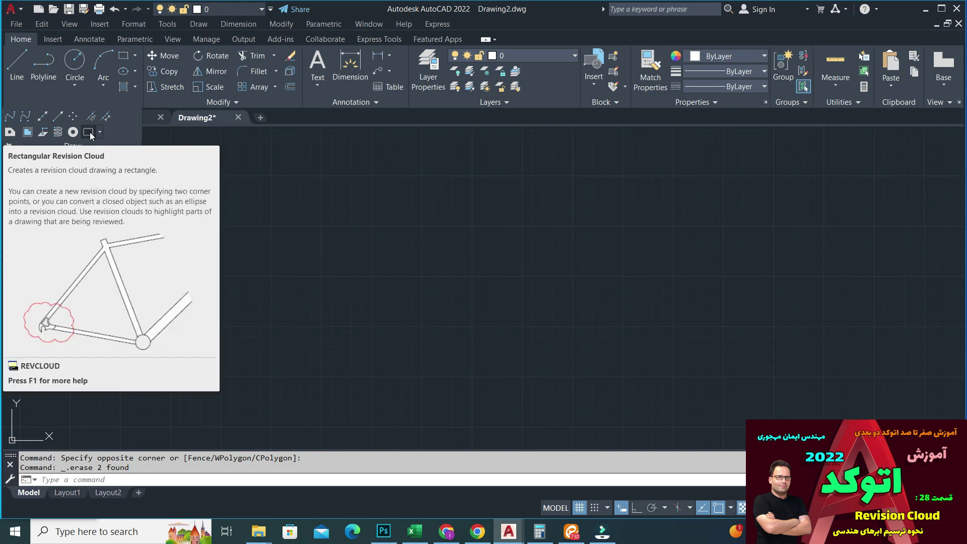
pyautogui.click(204, 28)
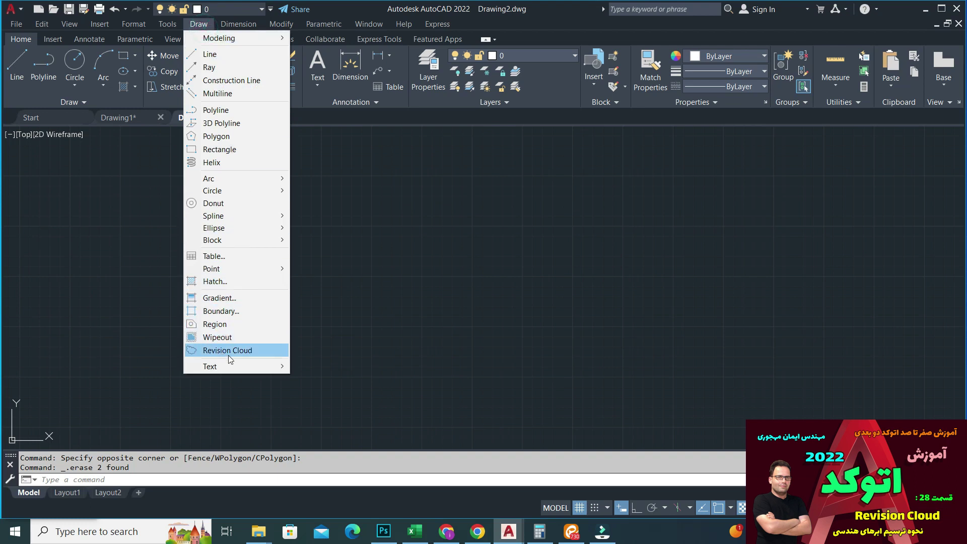
pyautogui.click(454, 231)
pyautogui.click(391, 269)
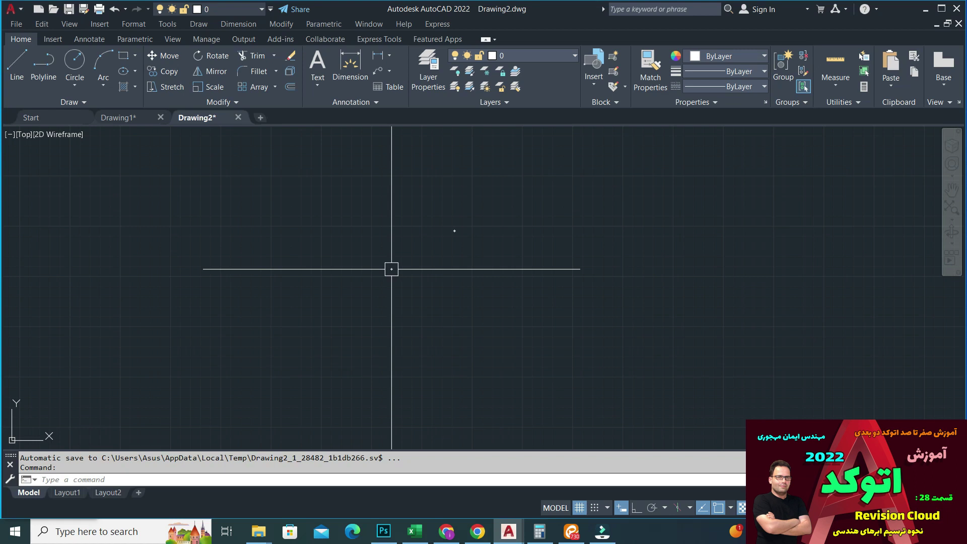
pyautogui.write('re')
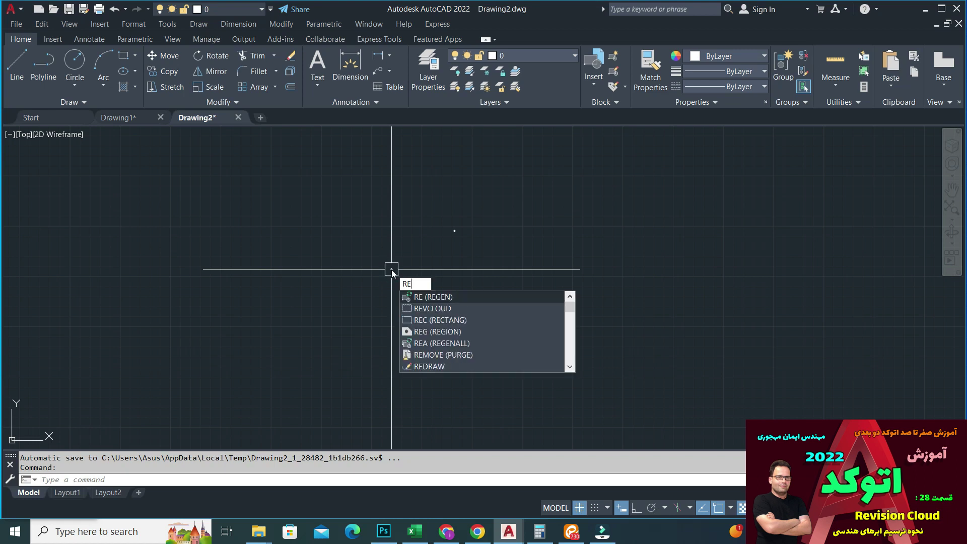
pyautogui.write('vc')
pyautogui.press('Return')
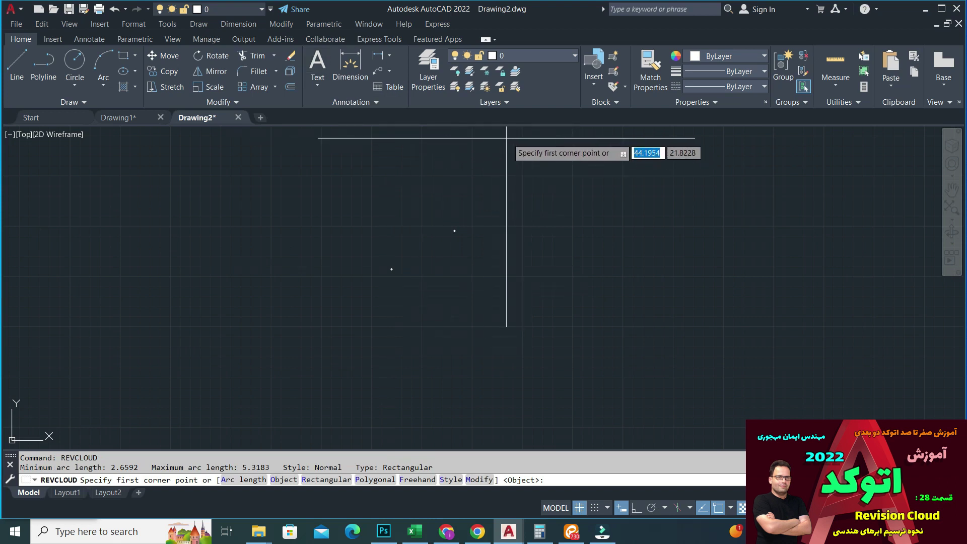
pyautogui.press('Escape')
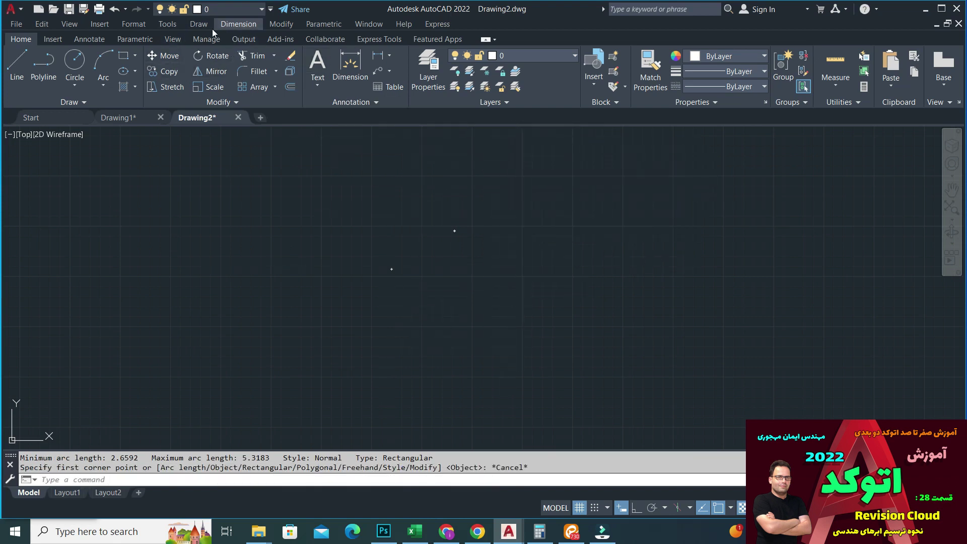
# Draw a wide rectangular revision cloud to the right of the drawing origin, keeping the current arc length
pyautogui.click(70, 102)
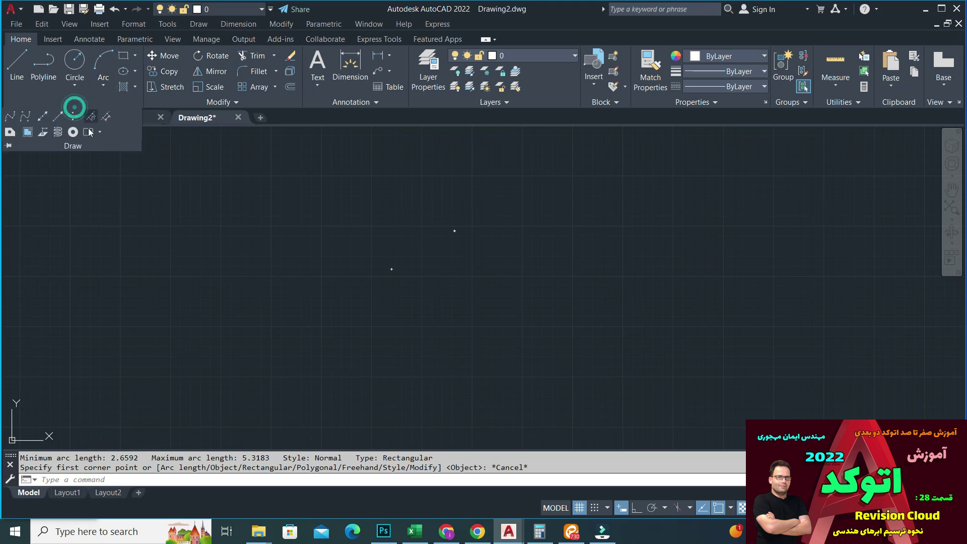
pyautogui.click(88, 132)
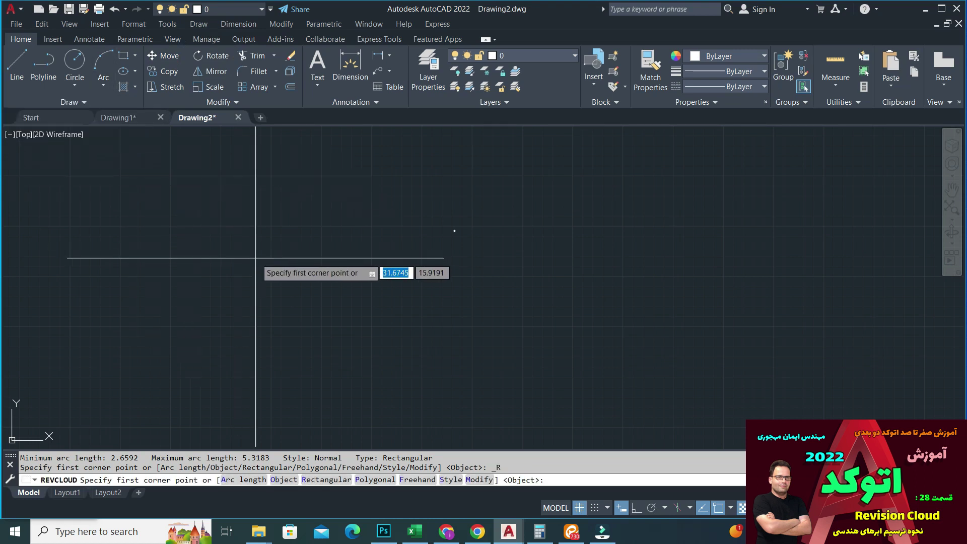
pyautogui.click(255, 229)
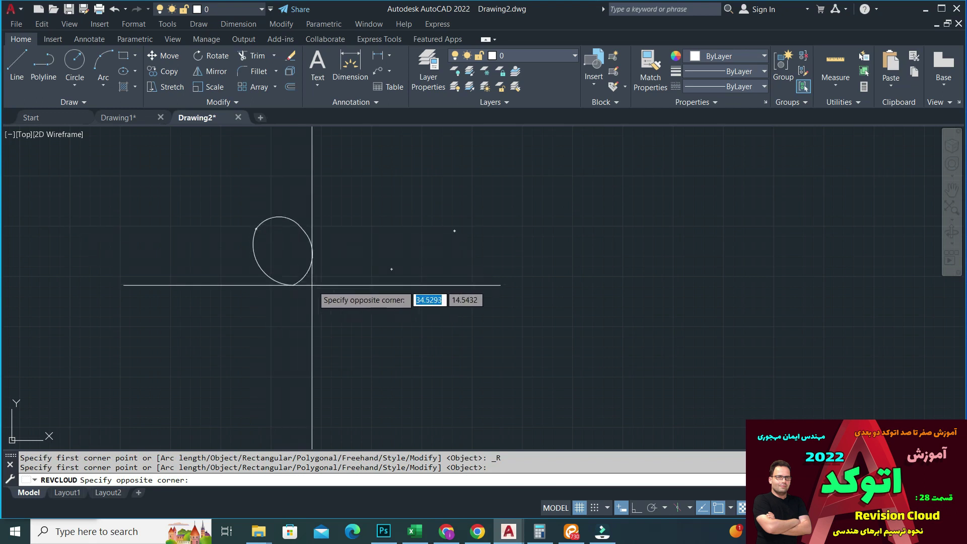
pyautogui.scroll(-4, 416, 305)
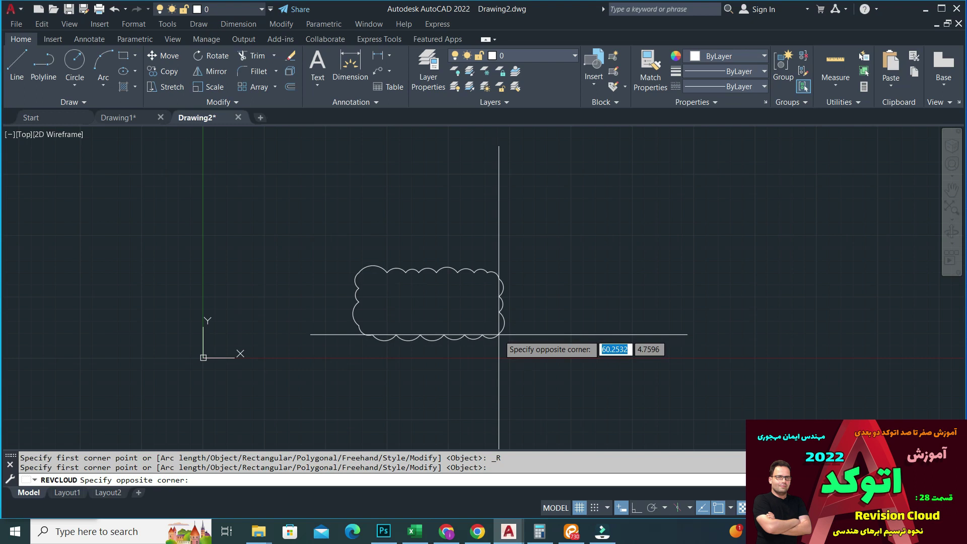
pyautogui.click(585, 366)
pyautogui.scroll(2, 476, 292)
pyautogui.scroll(-2, 303, 287)
pyautogui.moveTo(302, 287); pyautogui.dragTo(242, 278, button='middle')
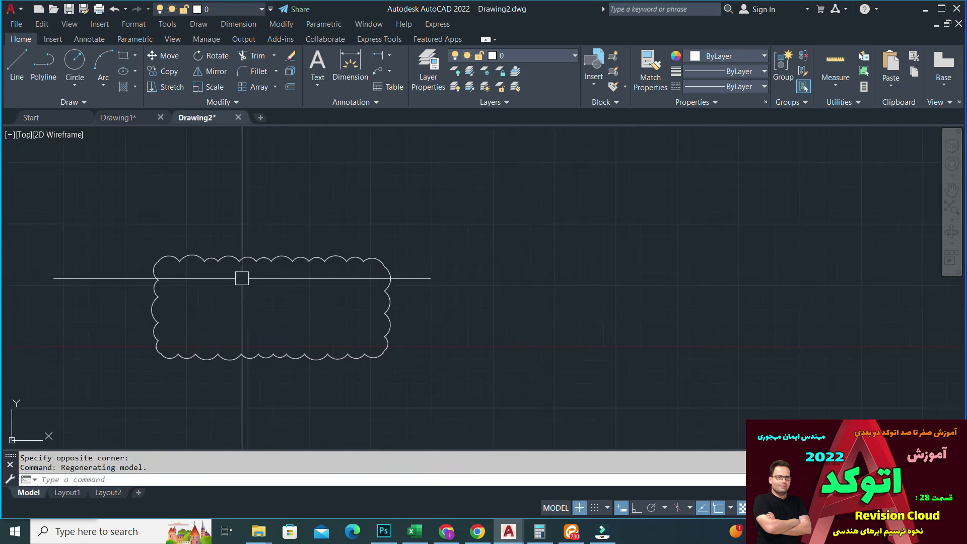
# Draw a second rectangular revision cloud to the right of the first, with the approximate arc length set to 0.5
pyautogui.click(70, 102)
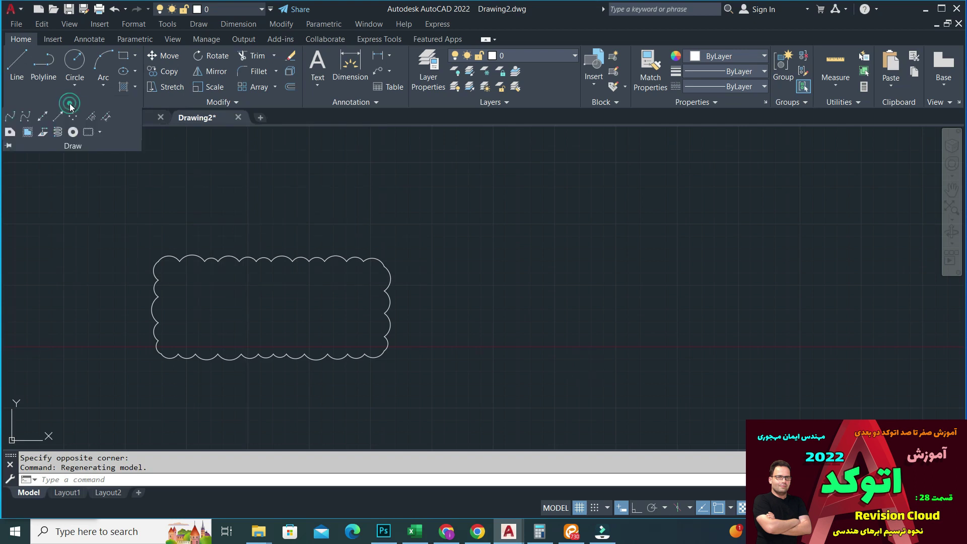
pyautogui.click(91, 133)
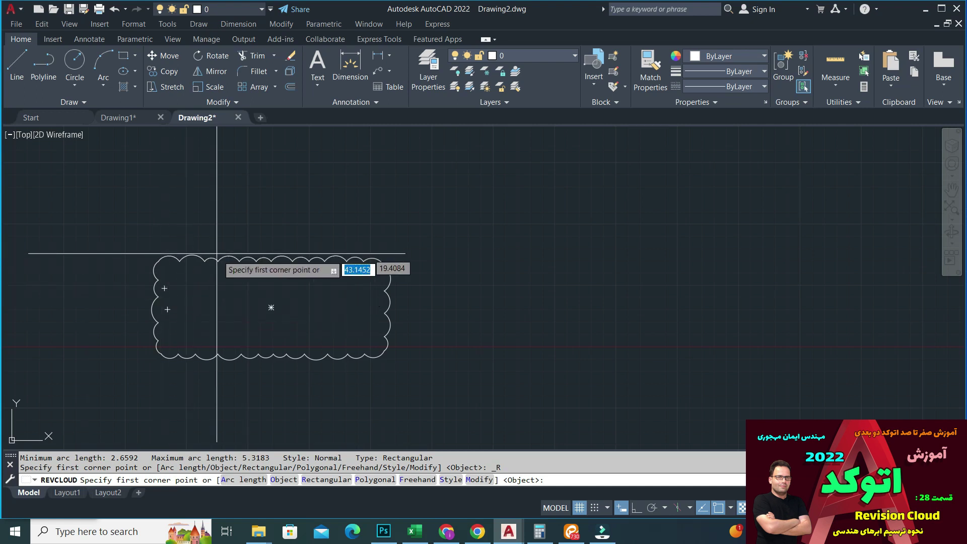
pyautogui.click(241, 480)
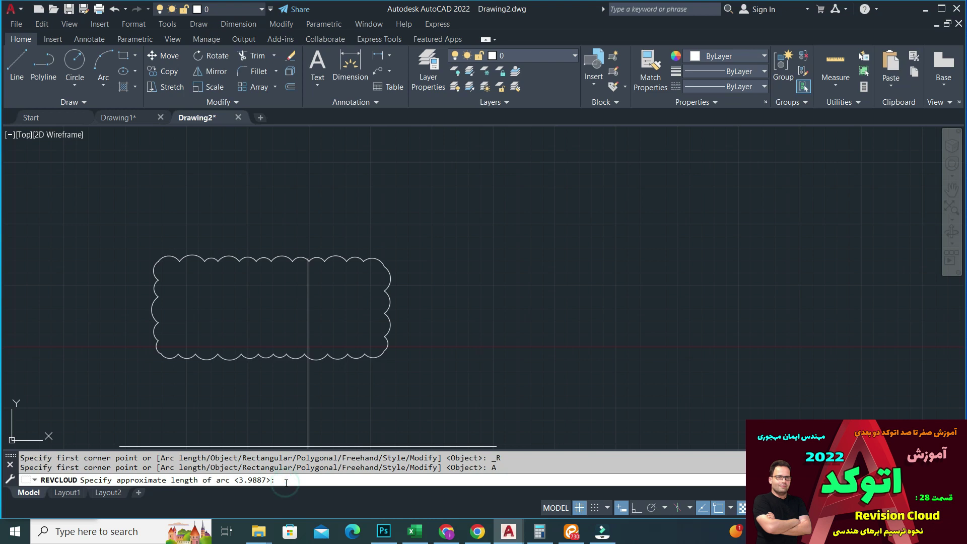
pyautogui.press('Return')
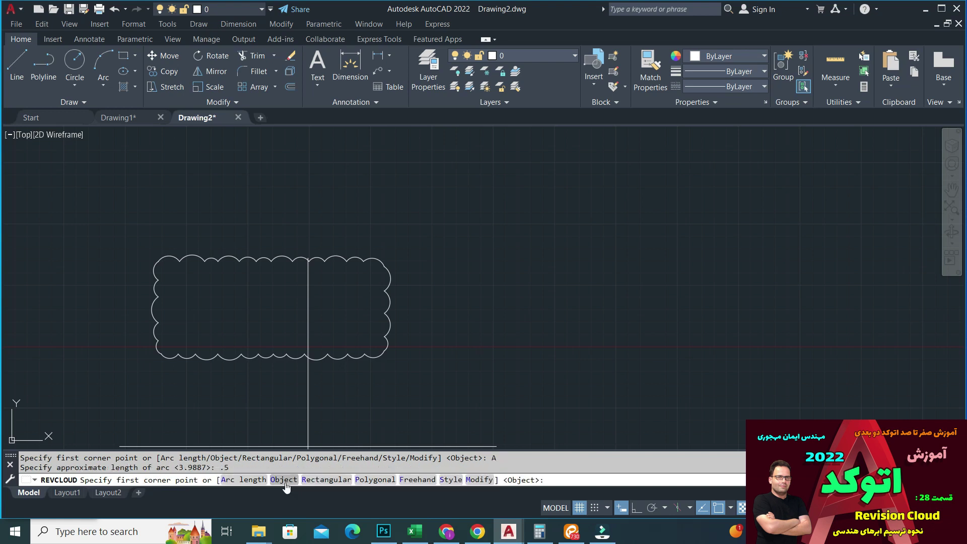
pyautogui.click(475, 255)
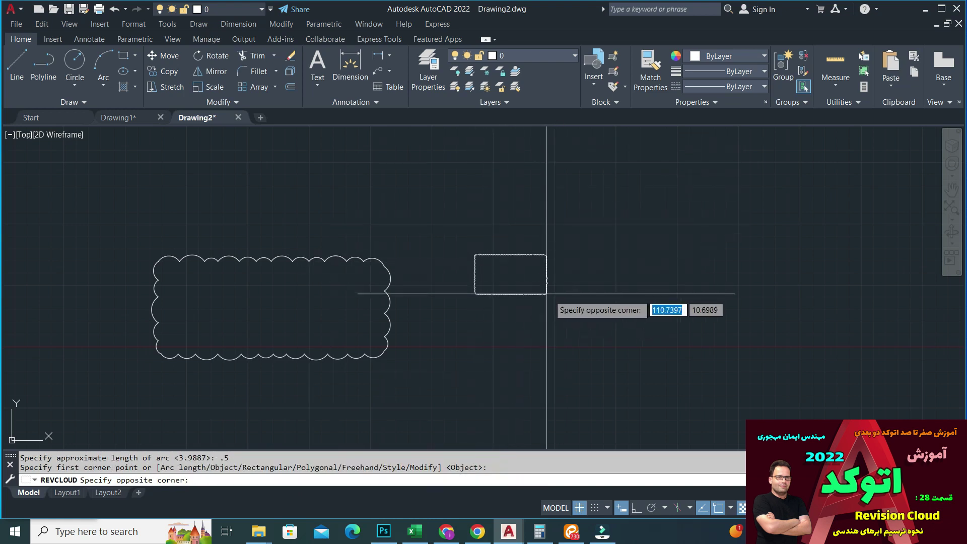
pyautogui.click(653, 340)
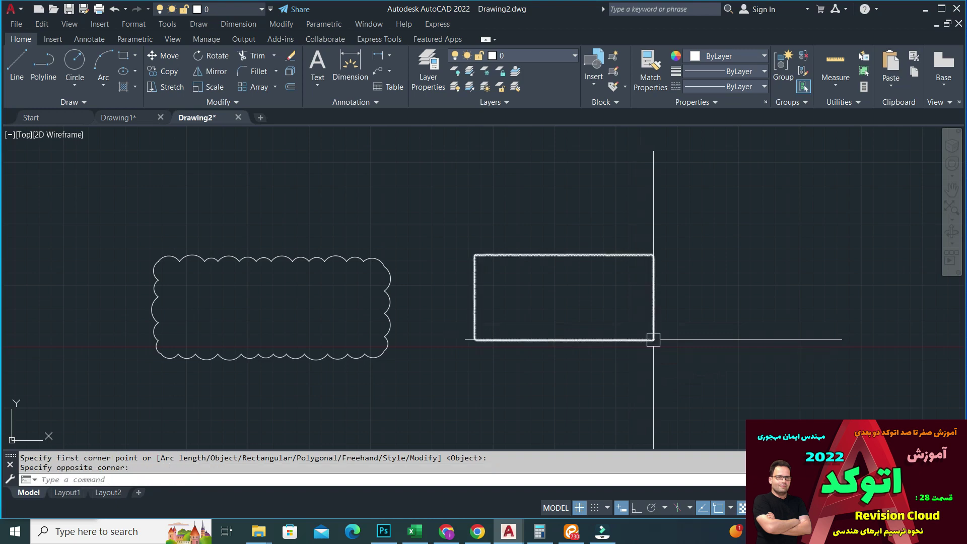
pyautogui.scroll(8, 512, 266)
pyautogui.scroll(-6, 512, 265)
pyautogui.scroll(-2, 512, 266)
pyautogui.moveTo(527, 274); pyautogui.dragTo(319, 263, button='middle')
# Draw two circles right of the fine-arc cloud: one with a radius of about 9.3, and a slightly larger one to its lower right
pyautogui.press('Return')
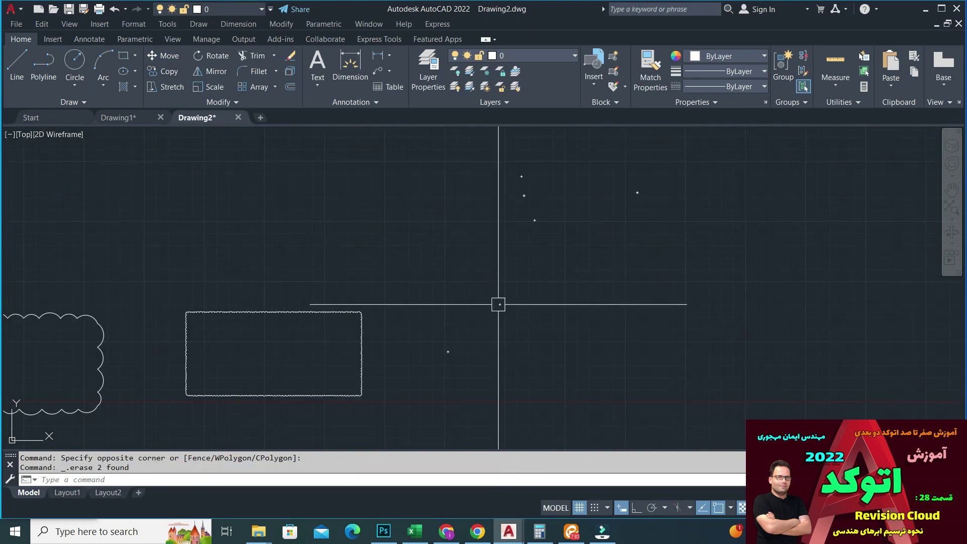
pyautogui.moveTo(243, 222); pyautogui.dragTo(190, 206, button='middle')
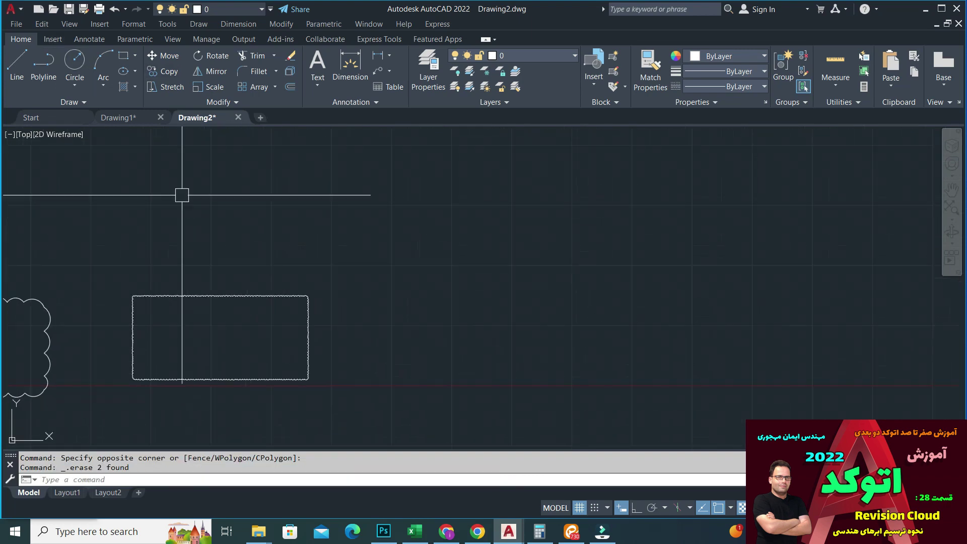
pyautogui.click(74, 70)
pyautogui.click(444, 250)
pyautogui.click(463, 290)
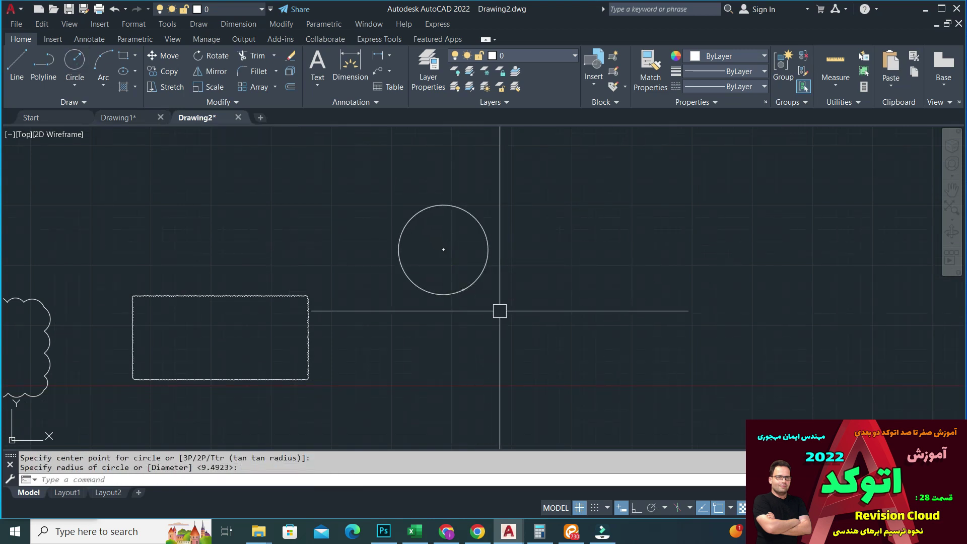
pyautogui.press('Return')
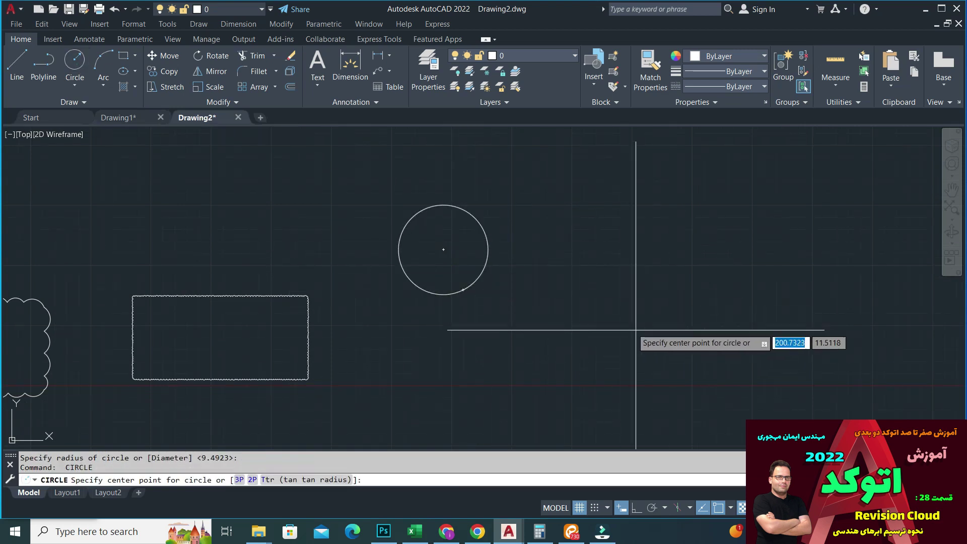
pyautogui.click(597, 313)
pyautogui.click(614, 359)
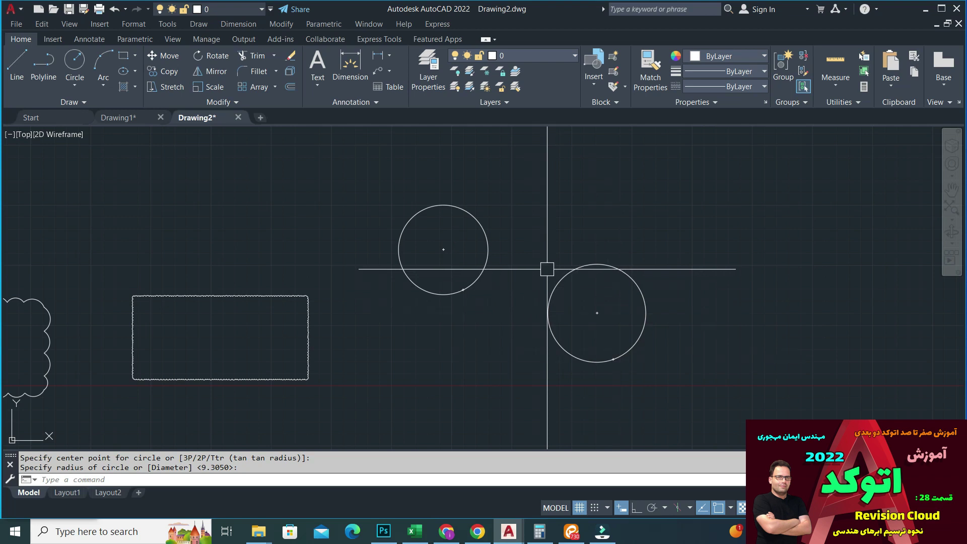
# Convert the larger, lower-right circle into a revision cloud with the Object option, answering Yes to reversing the arc direction
pyautogui.moveTo(499, 373); pyautogui.dragTo(414, 350, button='middle')
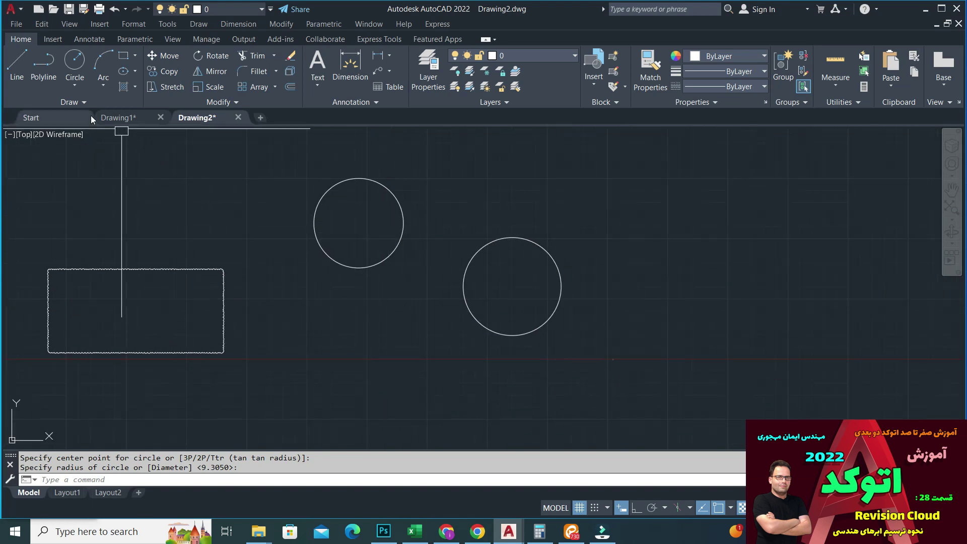
pyautogui.click(75, 102)
pyautogui.click(91, 134)
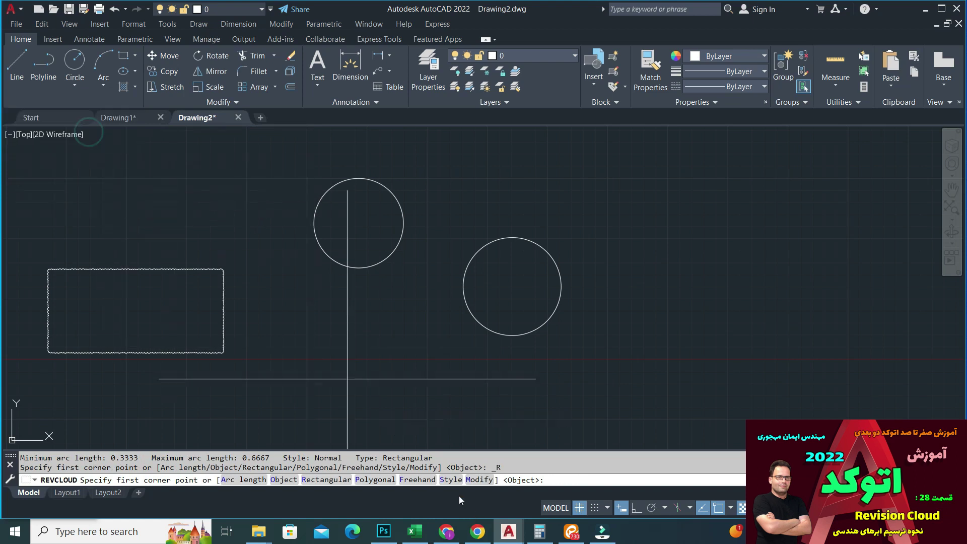
pyautogui.click(287, 480)
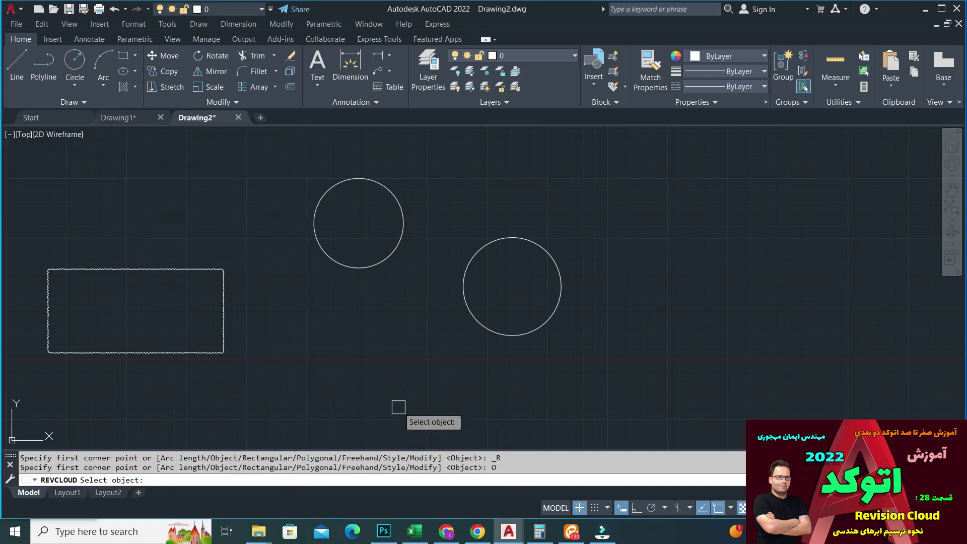
pyautogui.click(480, 325)
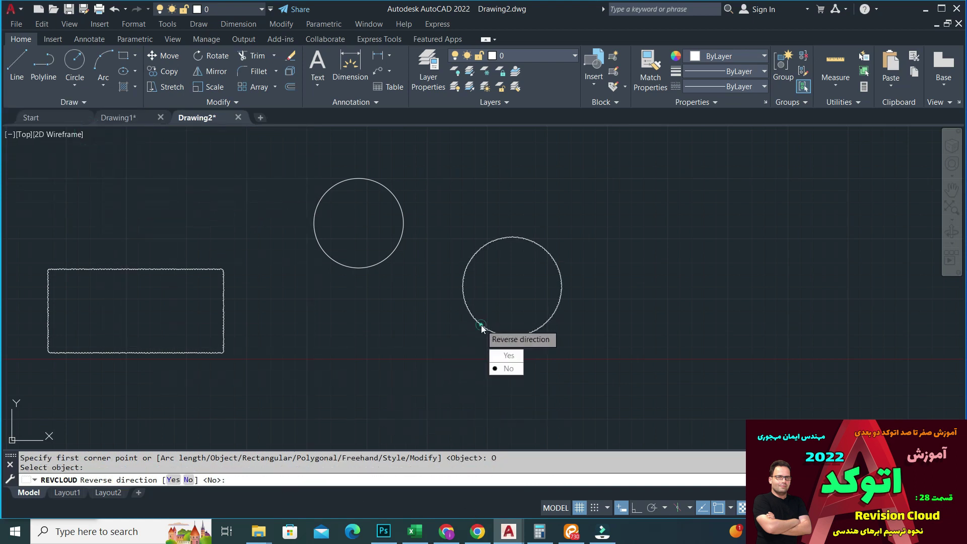
pyautogui.click(506, 356)
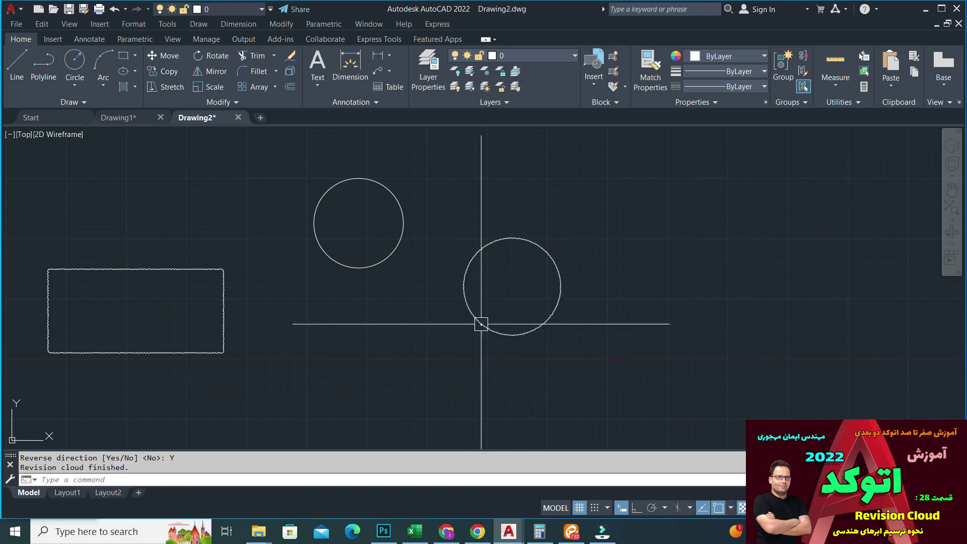
pyautogui.scroll(10, 471, 324)
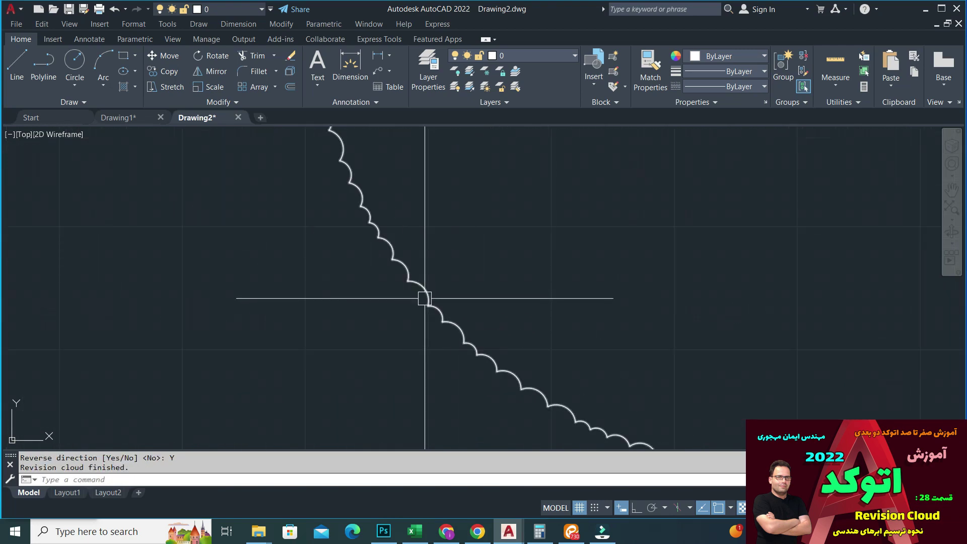
pyautogui.scroll(-10, 443, 303)
pyautogui.moveTo(376, 224); pyautogui.dragTo(389, 298, button='middle')
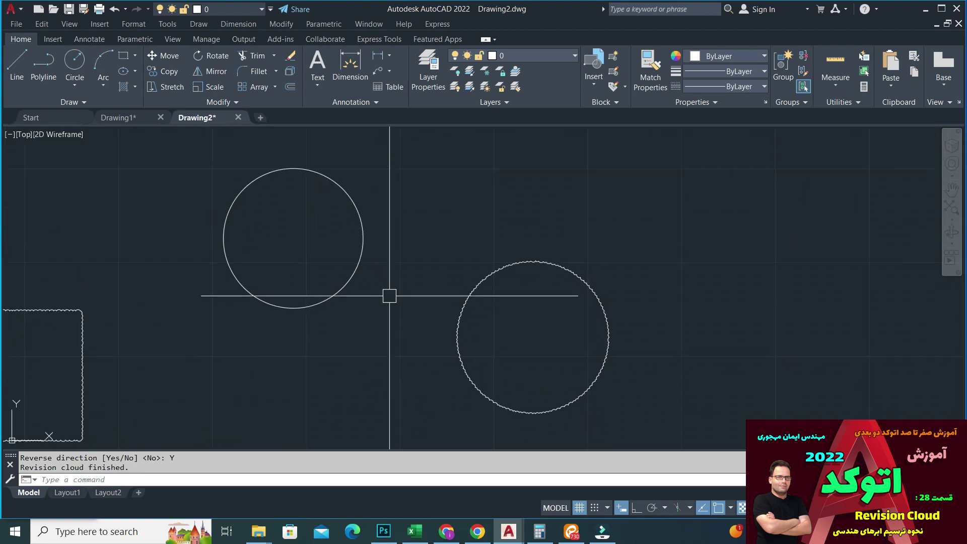
# Convert the remaining upper-left circle into a revision cloud with the Object option, answering No to reversing the arc direction
pyautogui.press('Return')
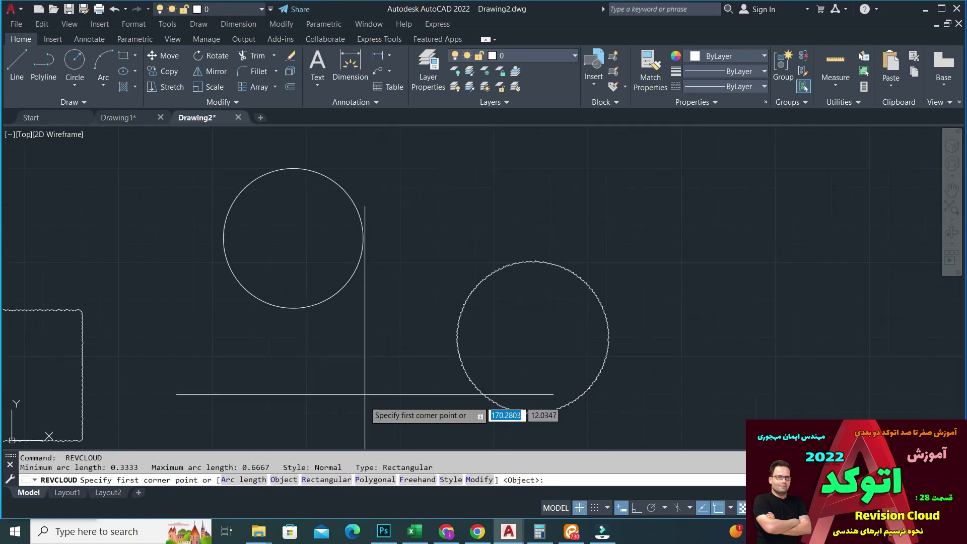
pyautogui.click(281, 480)
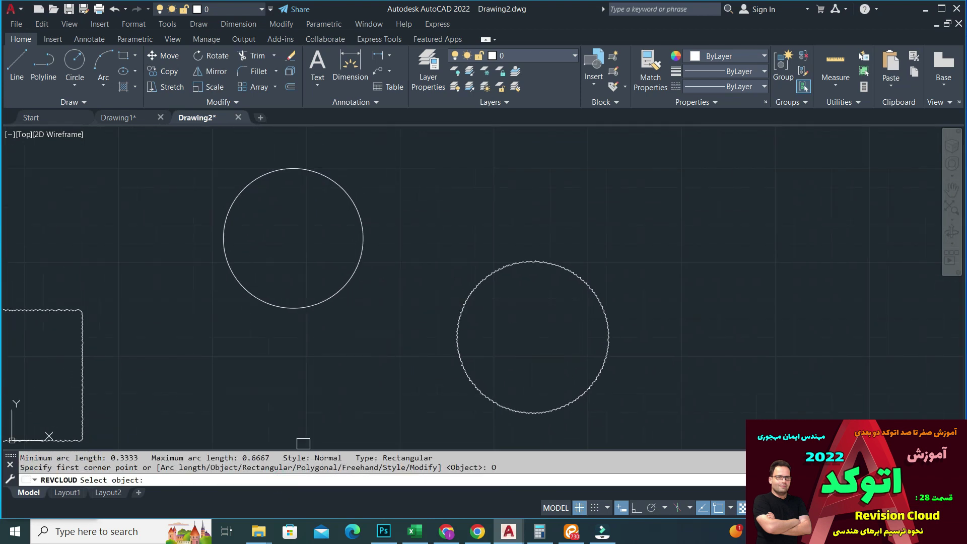
pyautogui.click(329, 302)
pyautogui.write('N')
pyautogui.press('Return')
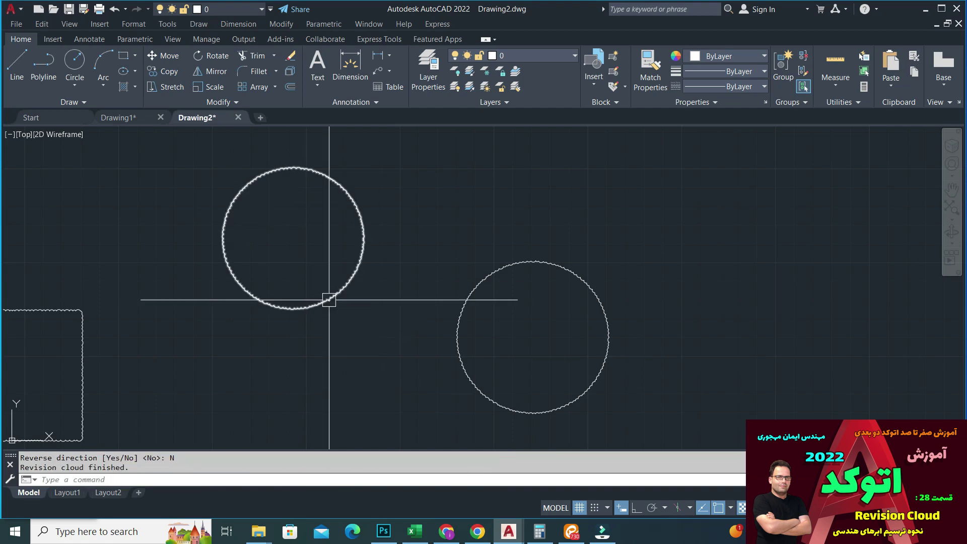
pyautogui.scroll(10, 322, 300)
pyautogui.scroll(-10, 334, 313)
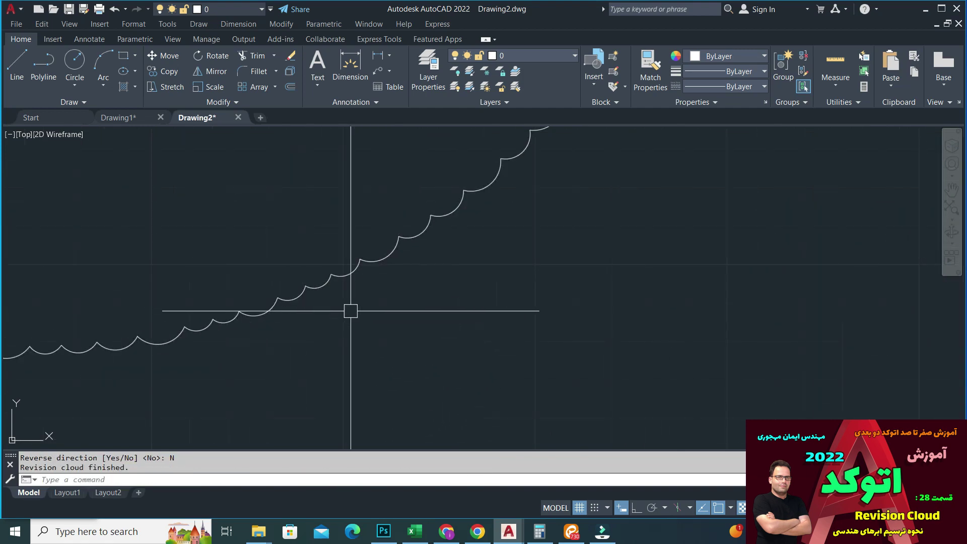
pyautogui.scroll(3, 351, 311)
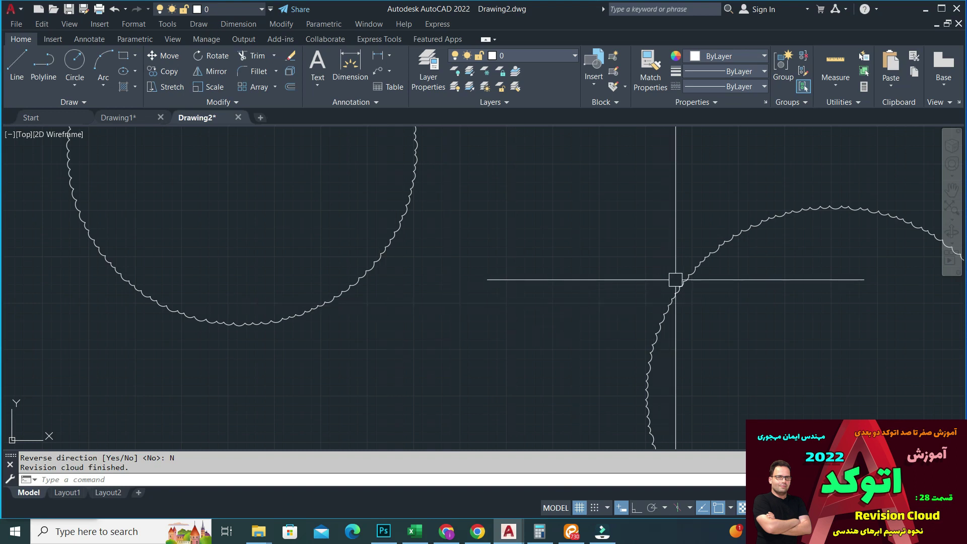
pyautogui.scroll(3, 622, 289)
pyautogui.scroll(-6, 622, 290)
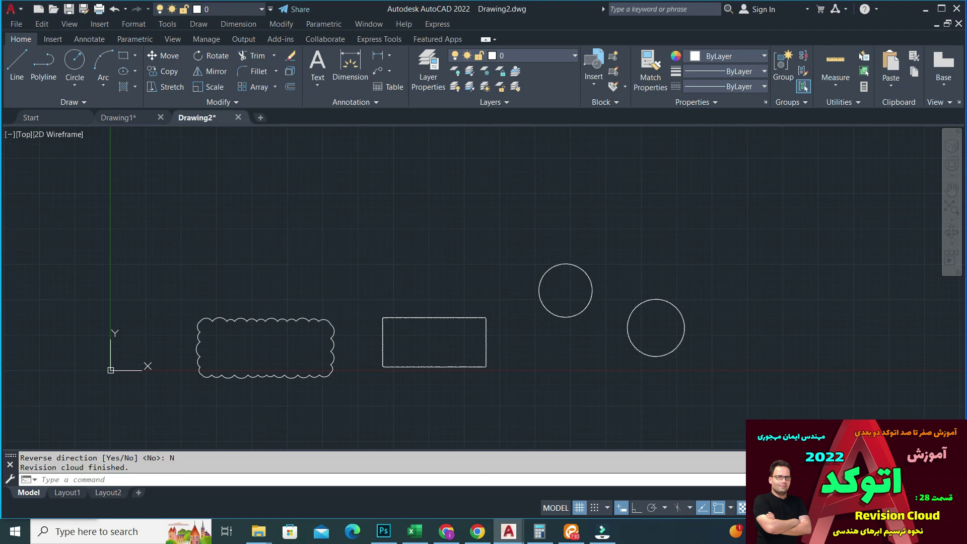
# Draw a larger rectangular revision cloud above the coarse-arc one, using the Rectangular option
pyautogui.press('Return')
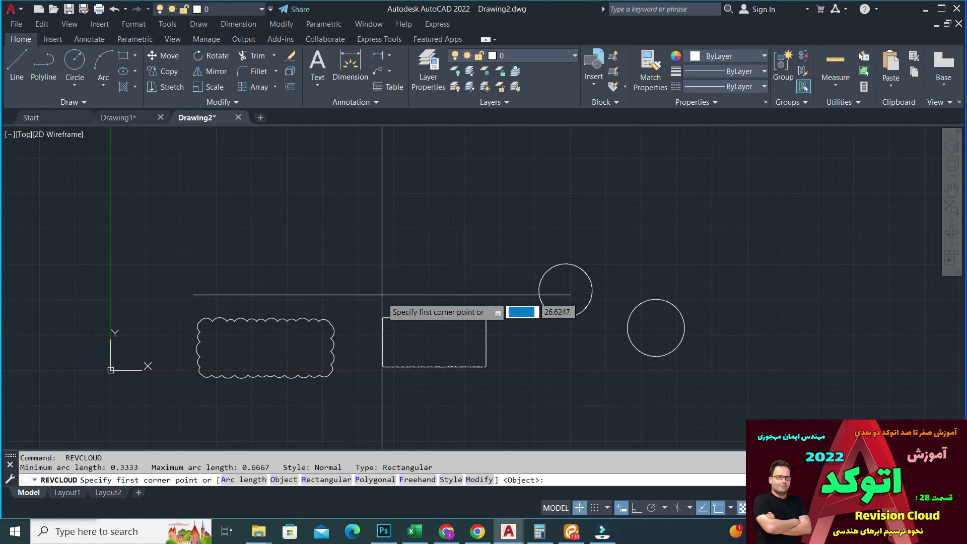
pyautogui.click(316, 480)
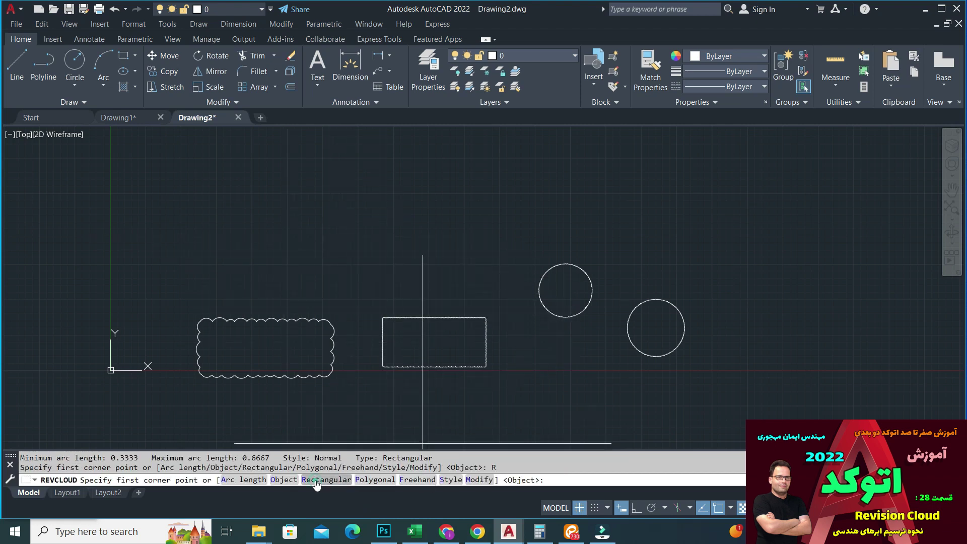
pyautogui.click(201, 171)
pyautogui.click(378, 265)
# Draw a closed five-sided revision cloud to the right of the large rectangular one, using the Polygonal option
pyautogui.press('Return')
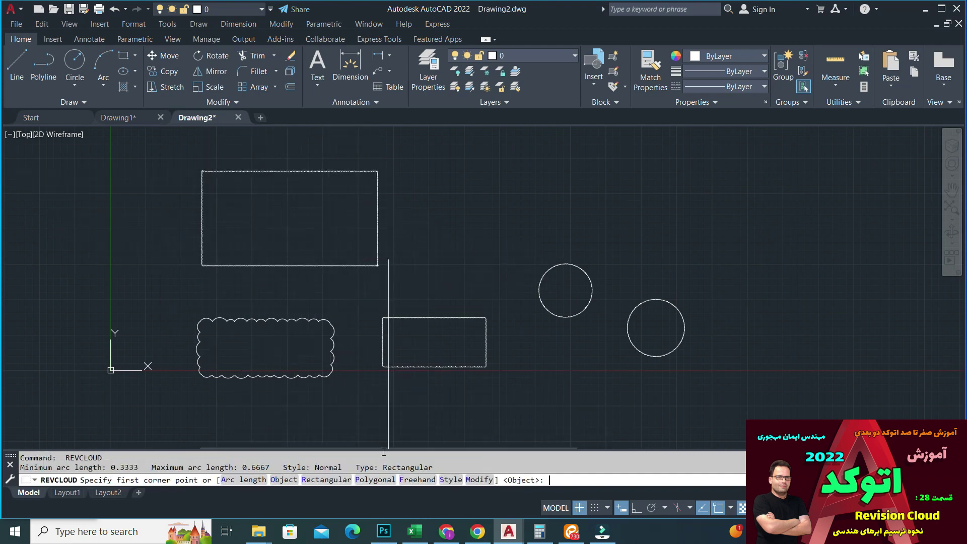
pyautogui.click(382, 480)
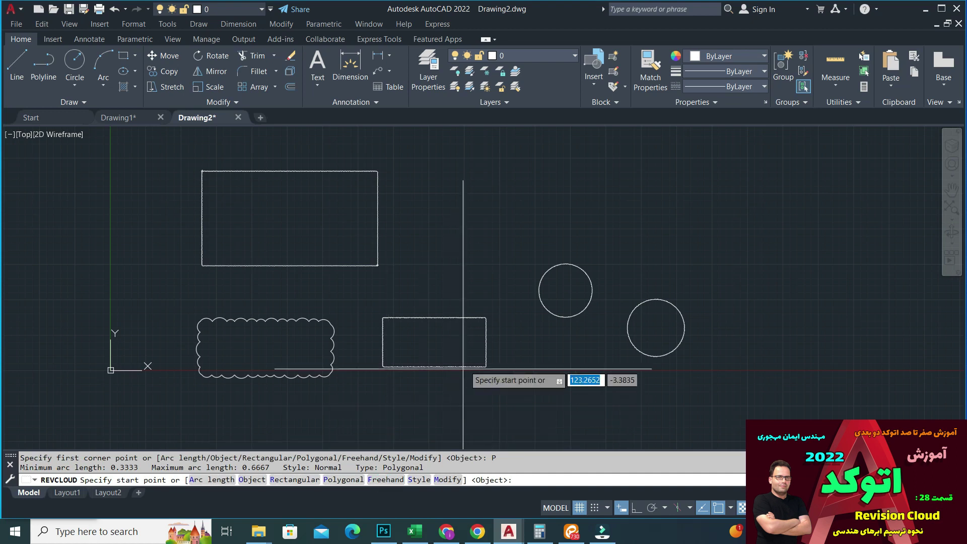
pyautogui.click(462, 184)
pyautogui.click(531, 222)
pyautogui.click(484, 307)
pyautogui.click(416, 278)
pyautogui.click(408, 196)
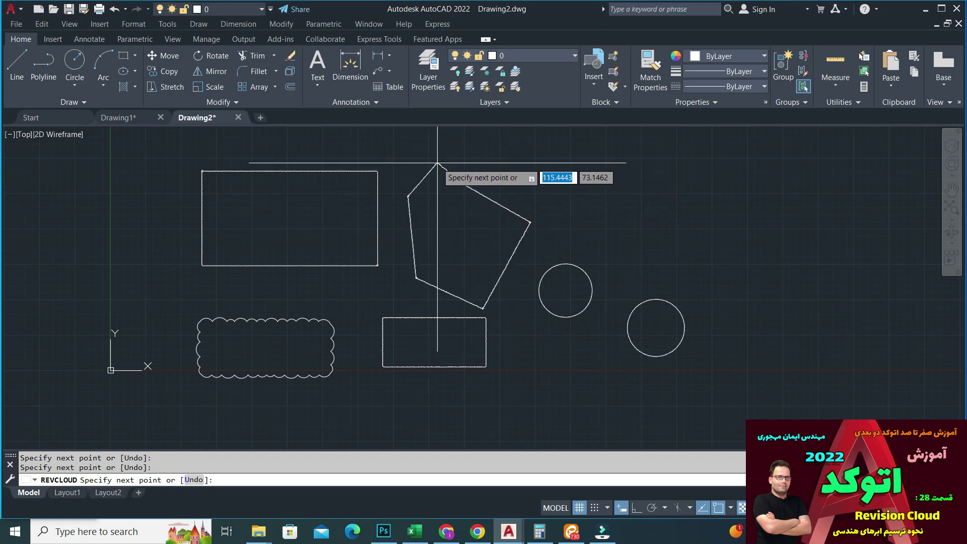
pyautogui.press('Return')
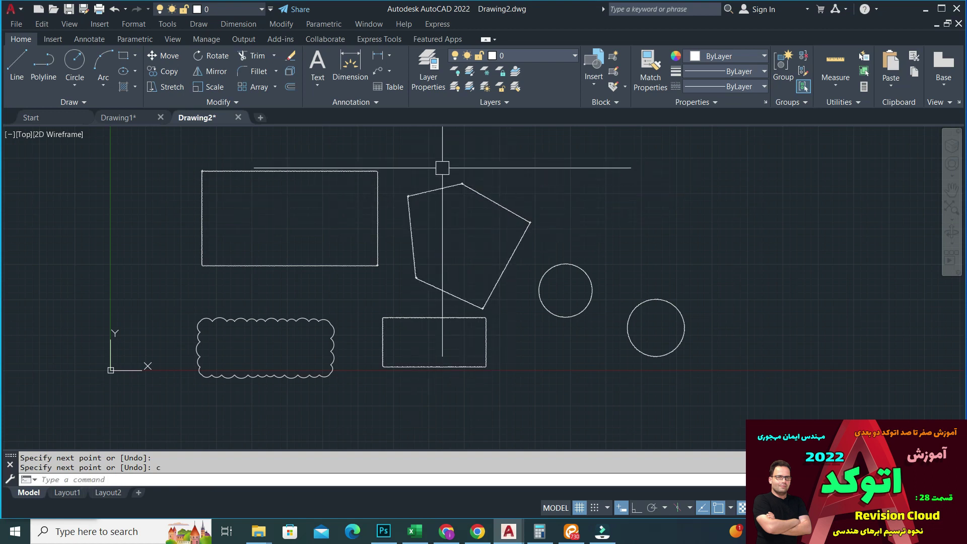
# Try to draw a Freehand revision cloud to the right of the existing shapes and close it with c
pyautogui.moveTo(487, 366); pyautogui.dragTo(457, 357, button='middle')
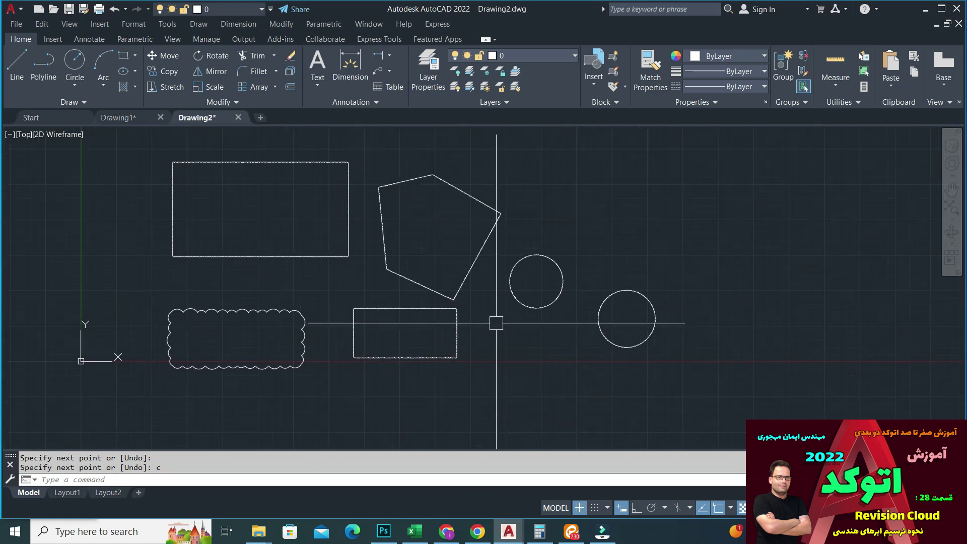
pyautogui.press('Return')
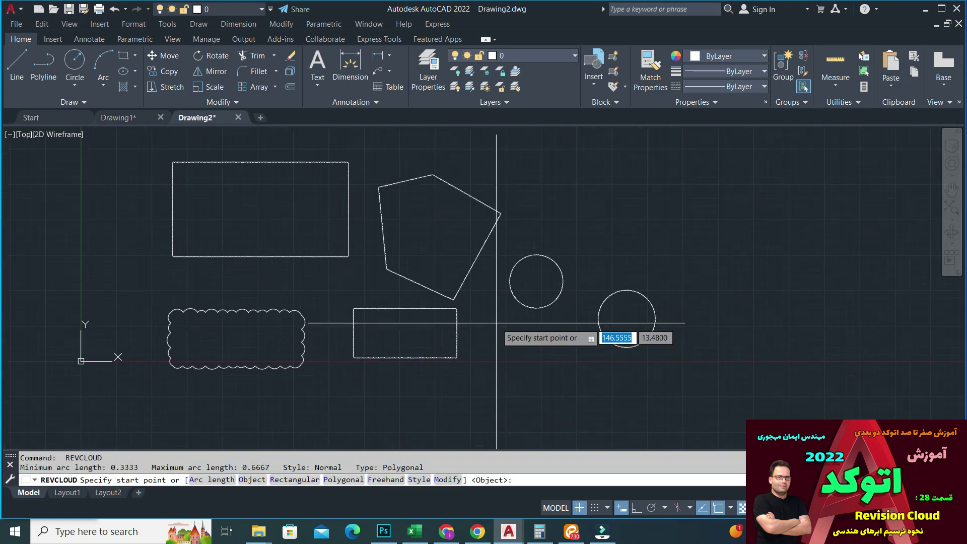
pyautogui.click(378, 479)
pyautogui.moveTo(655, 270)
pyautogui.mouseDown(button='middle')
pyautogui.moveTo(529, 294)
pyautogui.moveTo(449, 281)
pyautogui.mouseUp(button='middle')
pyautogui.click(455, 247)
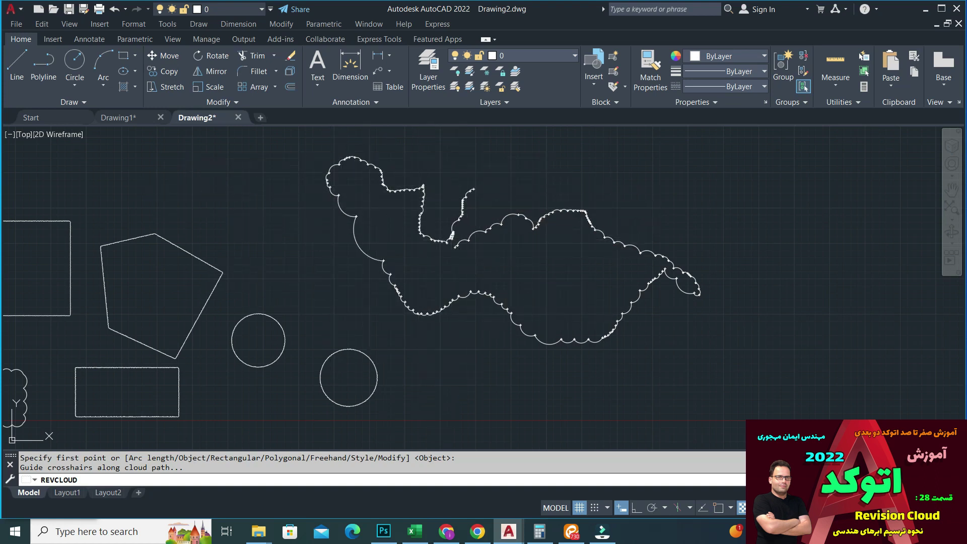
pyautogui.write('c')
pyautogui.press('Return')
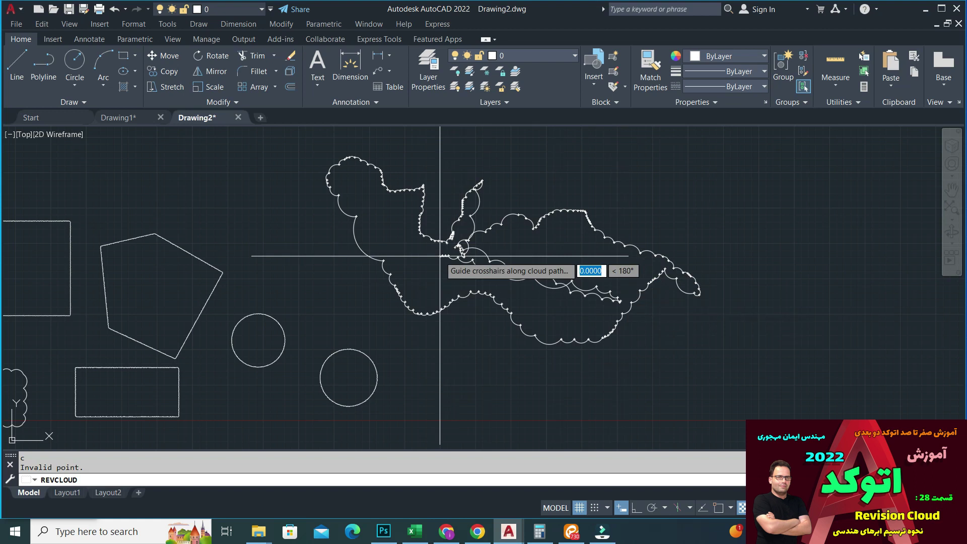
pyautogui.press('Escape')
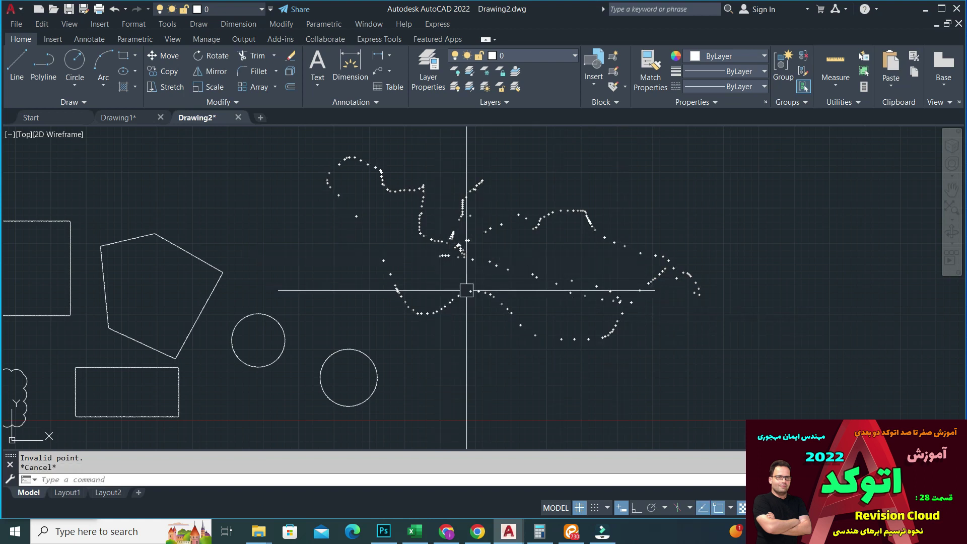
# Draw a closed, elongated freehand revision cloud in the empty area right of the circles, and check its vertices by selecting it
pyautogui.moveTo(467, 287); pyautogui.dragTo(406, 298, button='middle')
pyautogui.press('Return')
pyautogui.click(364, 198)
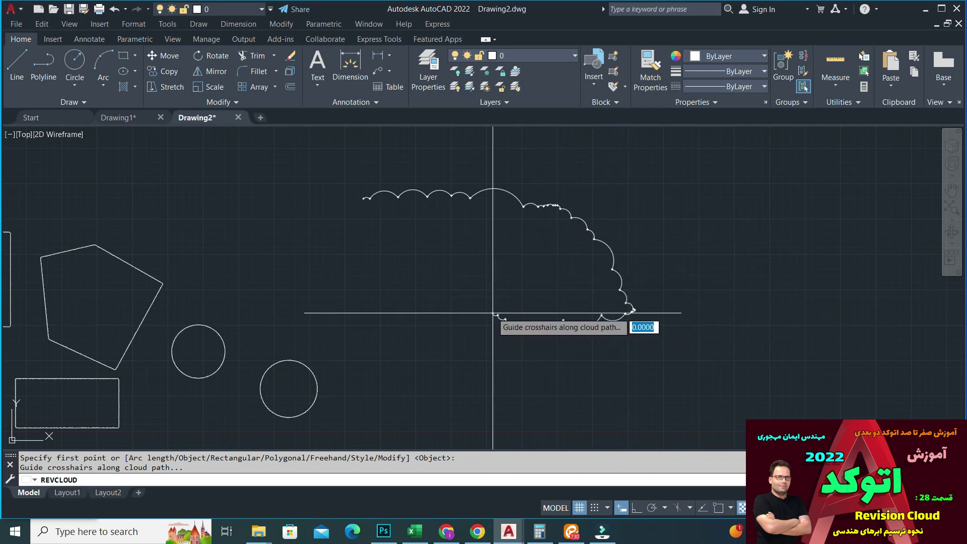
pyautogui.scroll(2, 348, 204)
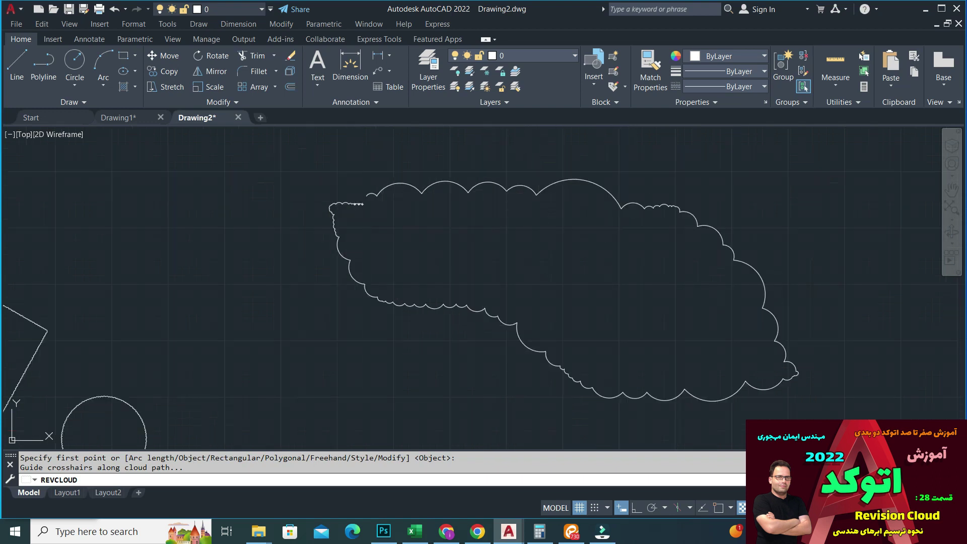
pyautogui.click(456, 304)
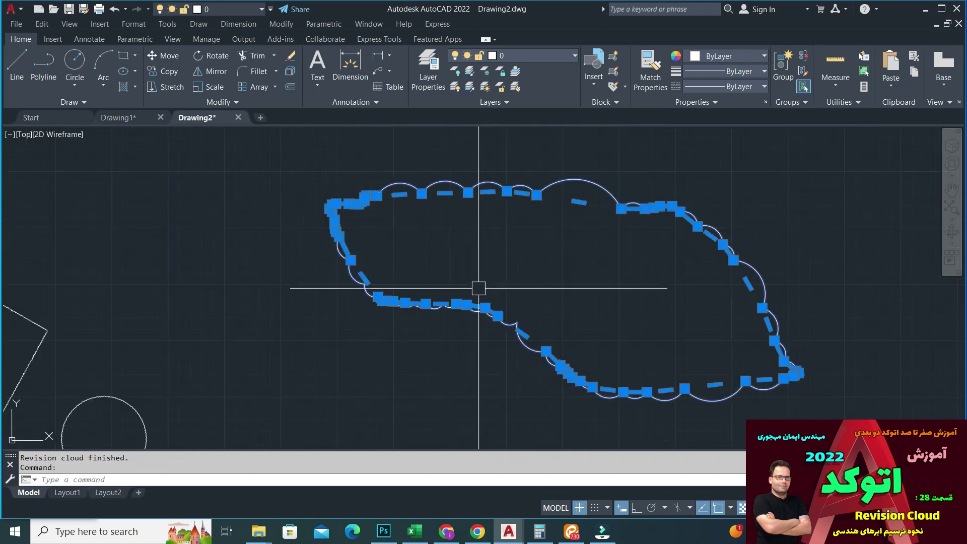
pyautogui.press('Escape')
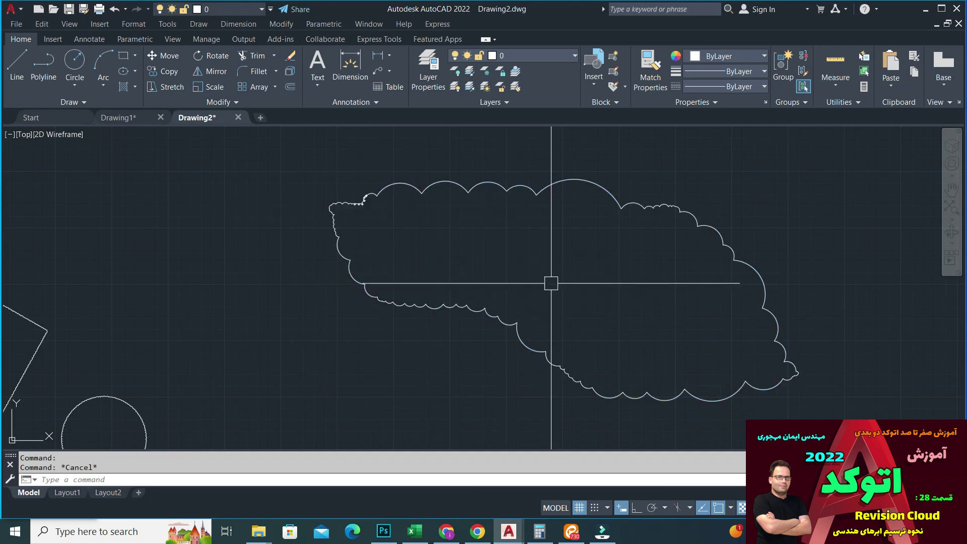
# Draw a closed freehand revision cloud in Calligraphy arc style above the polygonal one, and check its vertices by selecting it
pyautogui.scroll(-4, 568, 271)
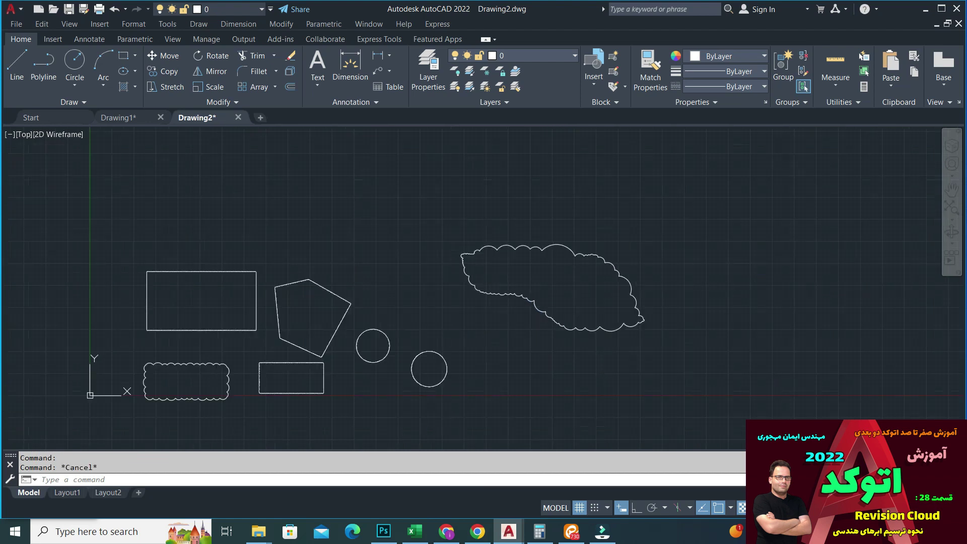
pyautogui.press('Return')
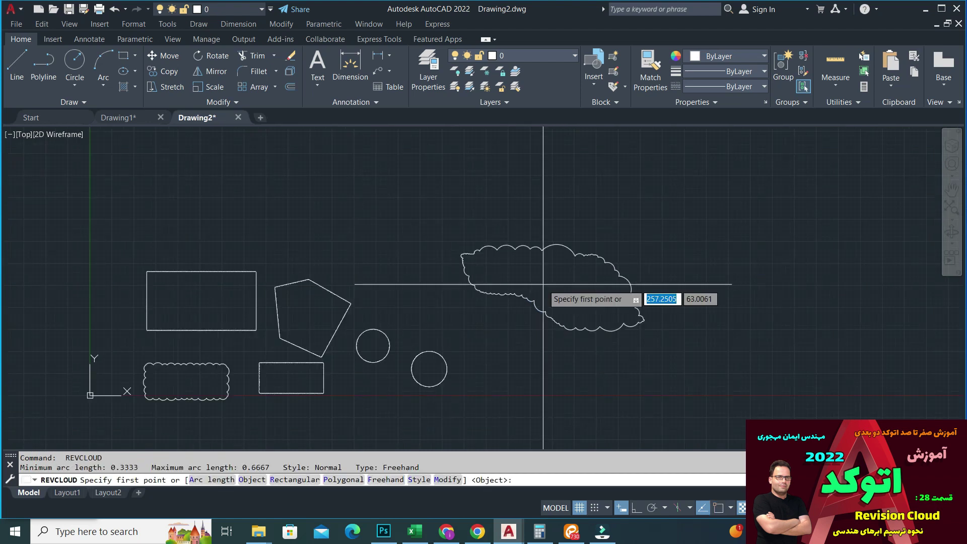
pyautogui.click(421, 480)
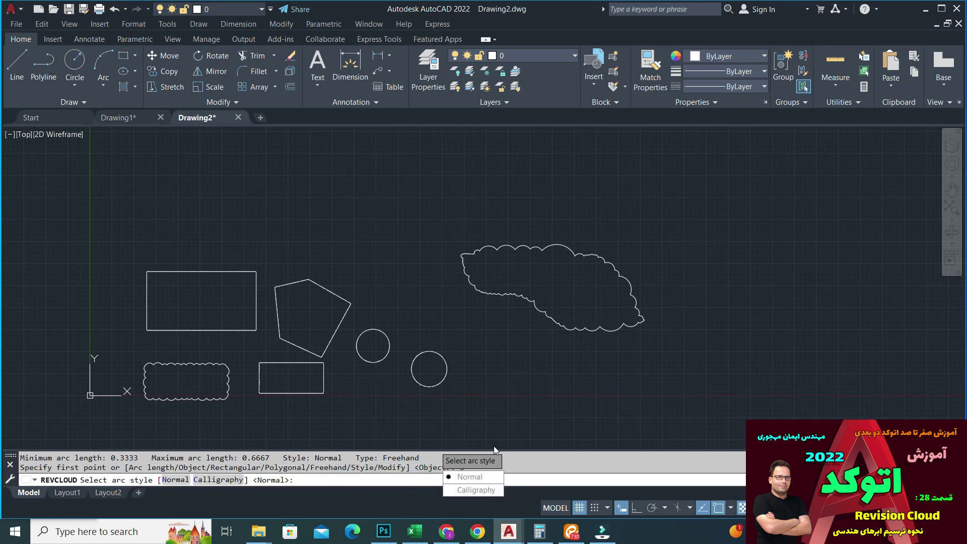
pyautogui.click(483, 491)
pyautogui.click(400, 166)
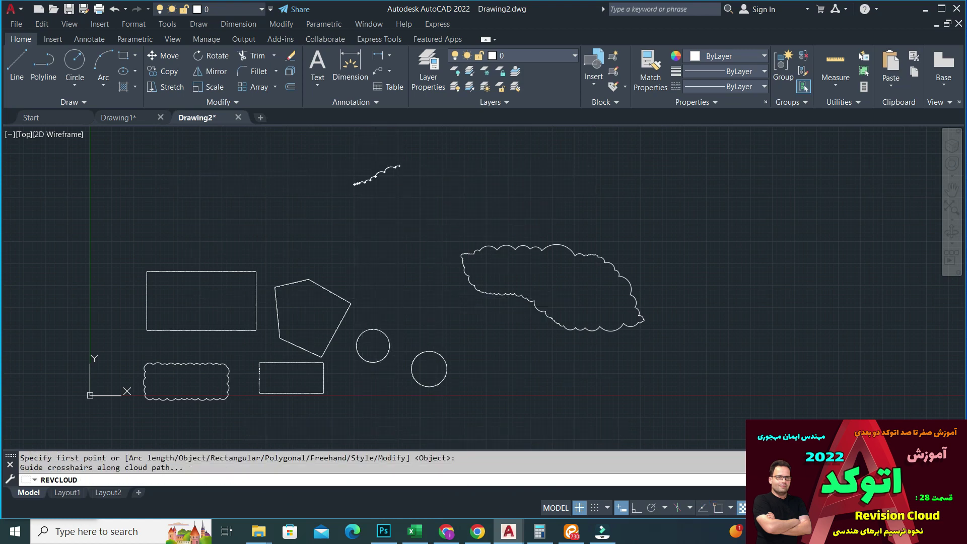
pyautogui.scroll(2, 323, 153)
pyautogui.scroll(3, 317, 156)
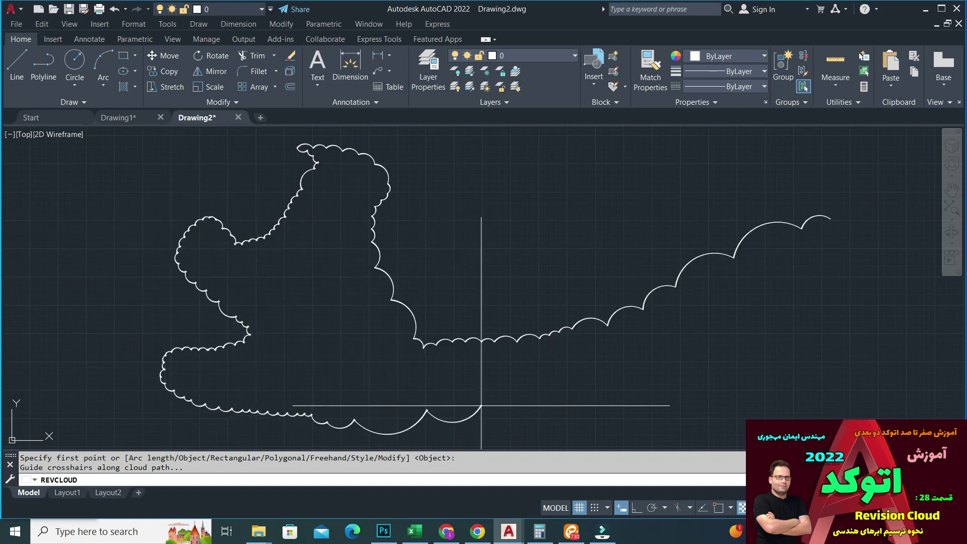
pyautogui.press('Return')
pyautogui.click(675, 287)
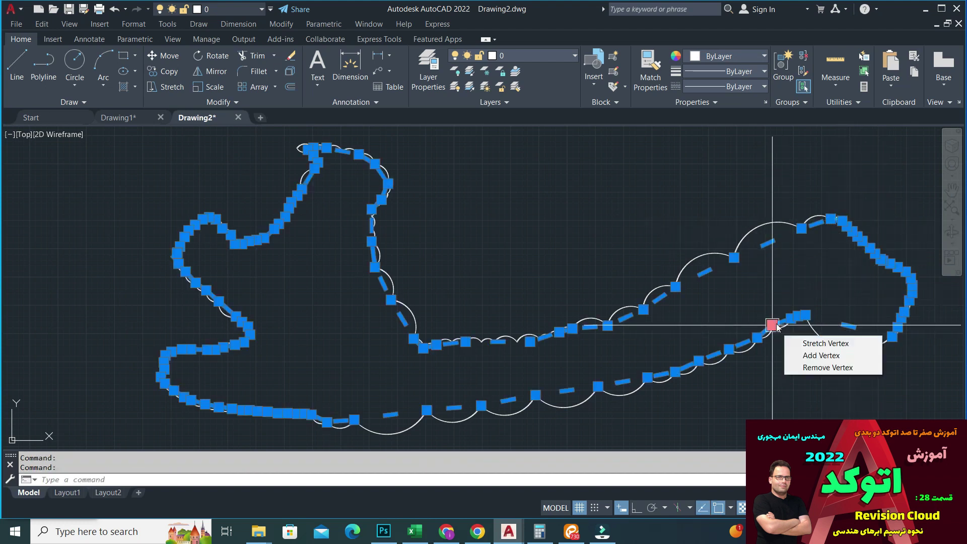
pyautogui.press('Escape')
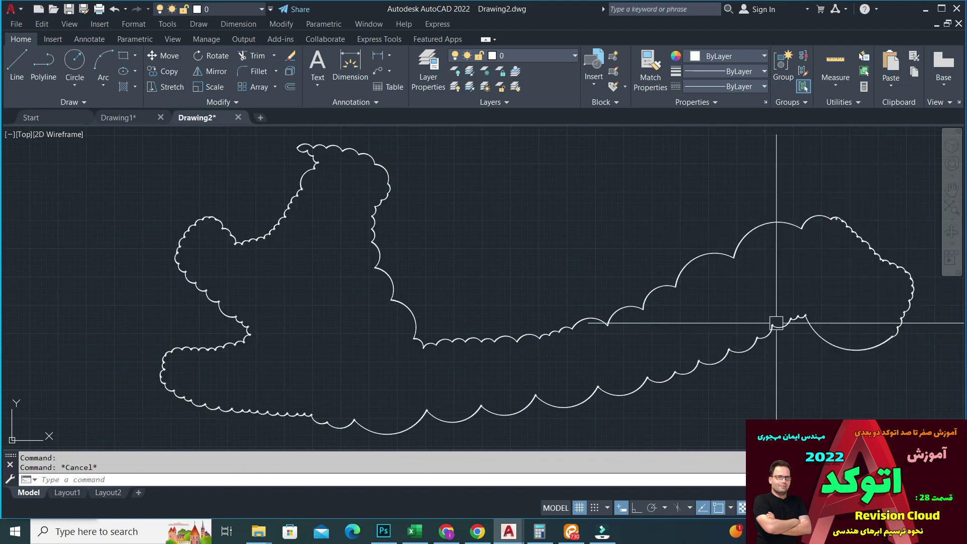
# With the Modify option, add a diagonal cloud edge from the large rectangular cloud's upper-right corner to its lower-left corner
pyautogui.scroll(-4, 590, 269)
pyautogui.scroll(-2, 679, 361)
pyautogui.scroll(-1, 456, 201)
pyautogui.scroll(-2, 477, 268)
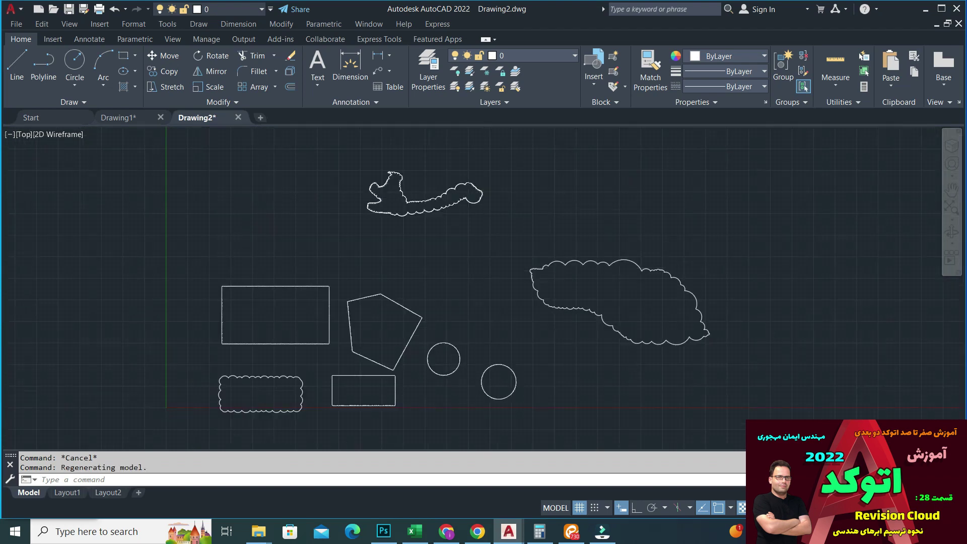
pyautogui.scroll(2, 497, 217)
pyautogui.moveTo(707, 243); pyautogui.dragTo(624, 242, button='middle')
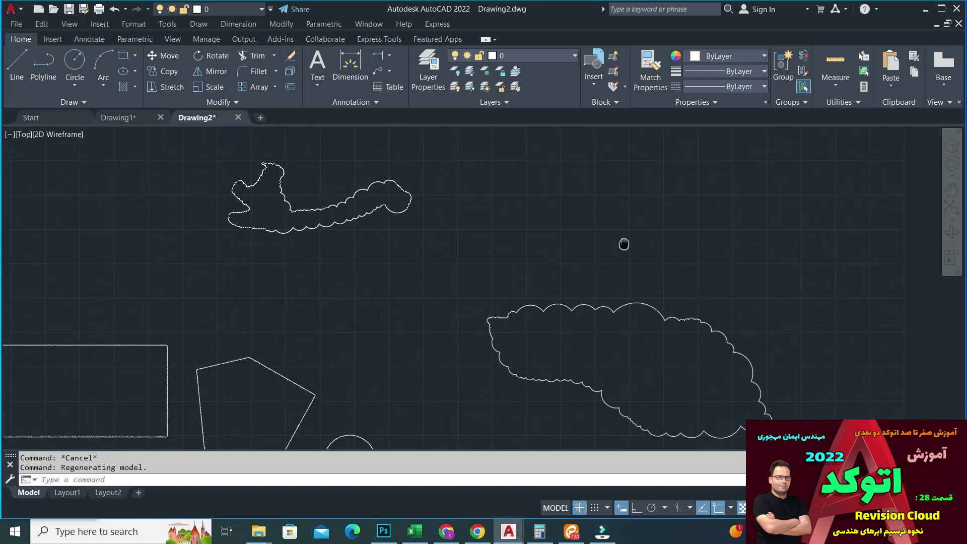
pyautogui.press('Return')
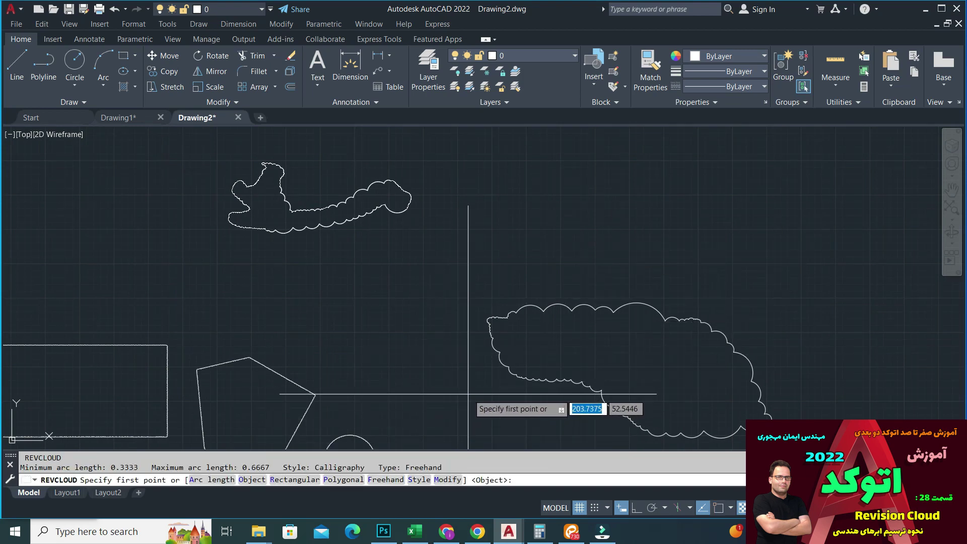
pyautogui.click(452, 480)
pyautogui.moveTo(265, 339); pyautogui.dragTo(548, 258, button='middle')
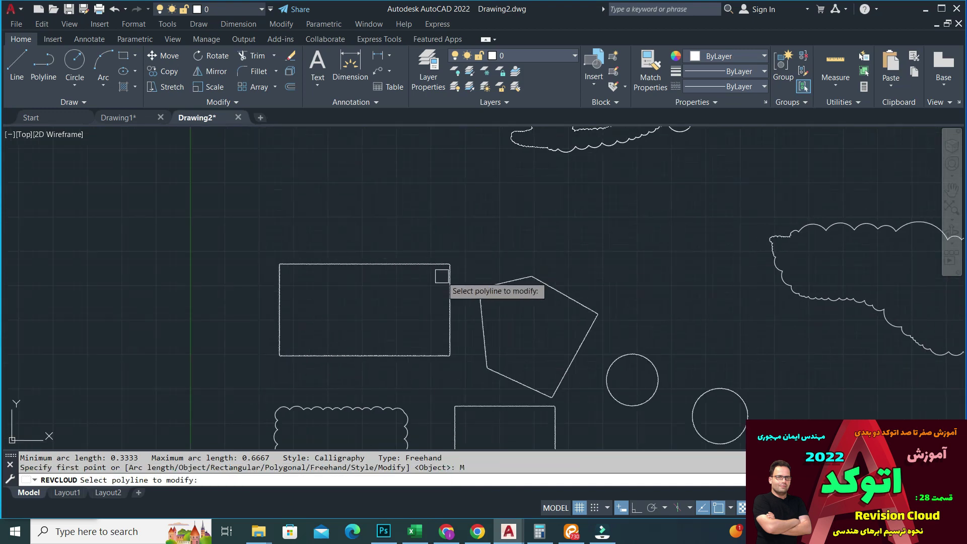
pyautogui.scroll(6, 398, 307)
pyautogui.moveTo(495, 227); pyautogui.dragTo(572, 220, button='middle')
pyautogui.scroll(-2, 618, 221)
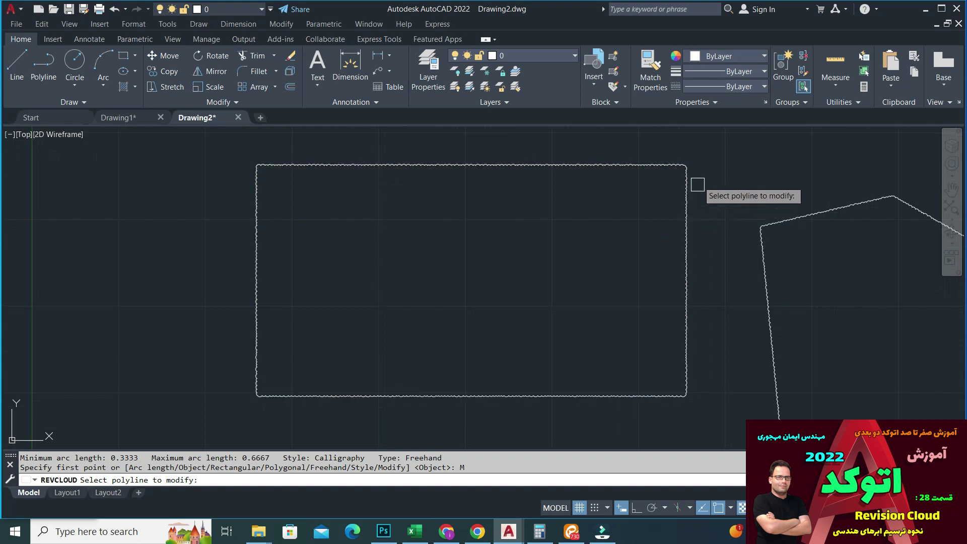
pyautogui.click(687, 165)
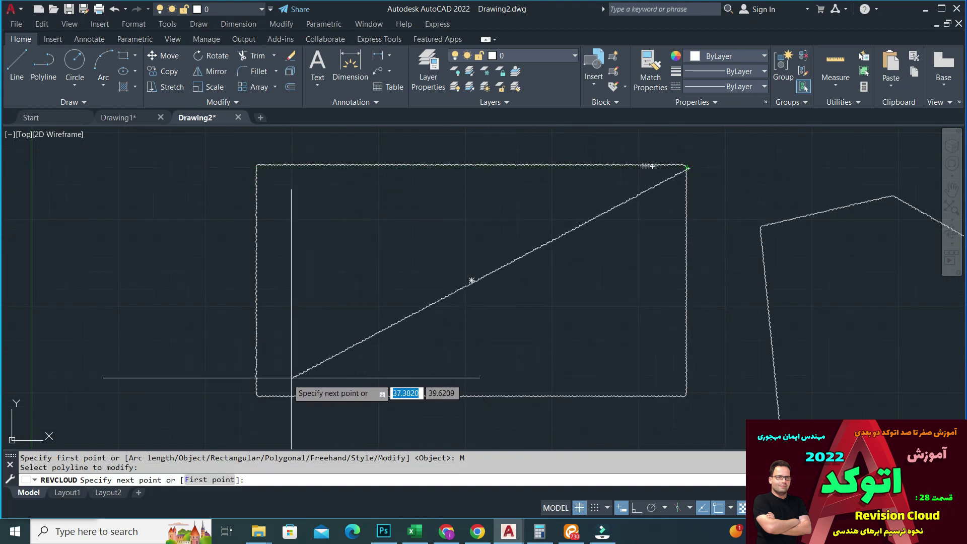
pyautogui.click(257, 394)
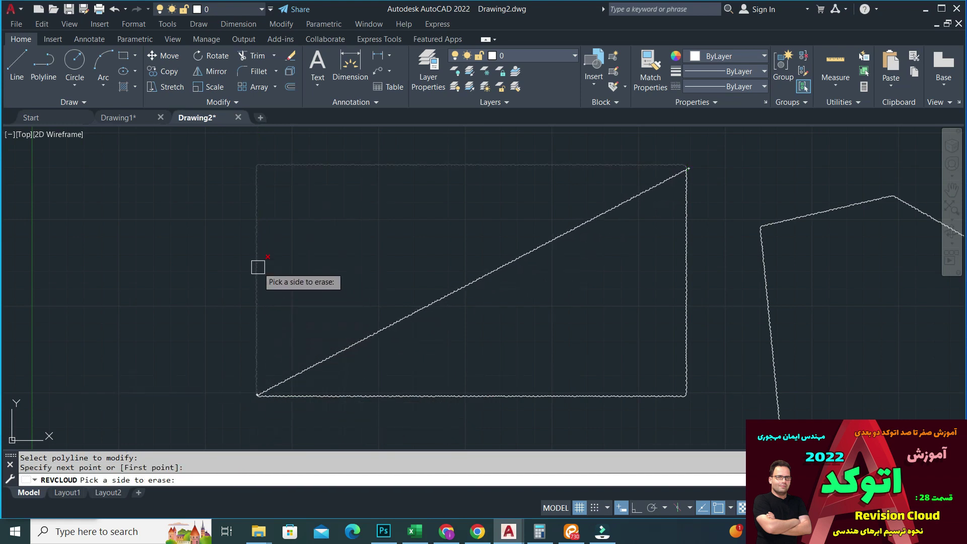
# Erase the rectangular cloud's lower and right sides, leaving the upper-left triangle, and answer Yes to reversing the arc direction
pyautogui.click(324, 393)
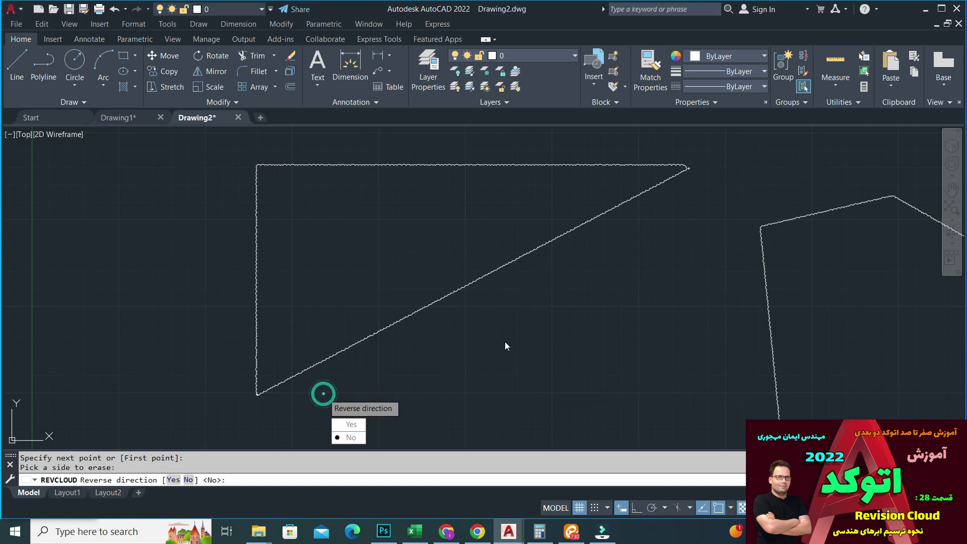
pyautogui.click(354, 428)
pyautogui.moveTo(659, 294); pyautogui.dragTo(572, 291, button='middle')
pyautogui.scroll(-2, 495, 338)
pyautogui.scroll(-4, 698, 342)
pyautogui.moveTo(698, 341); pyautogui.dragTo(555, 344, button='middle')
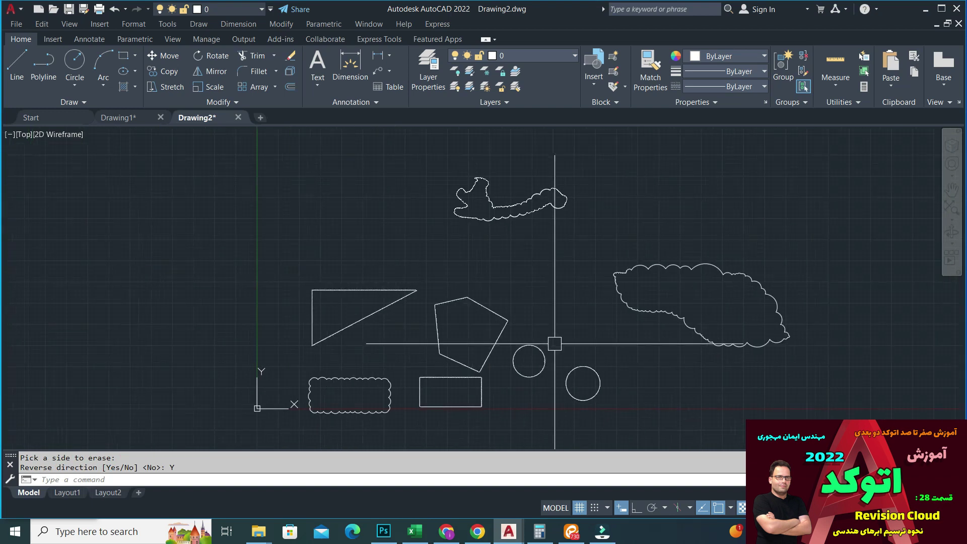